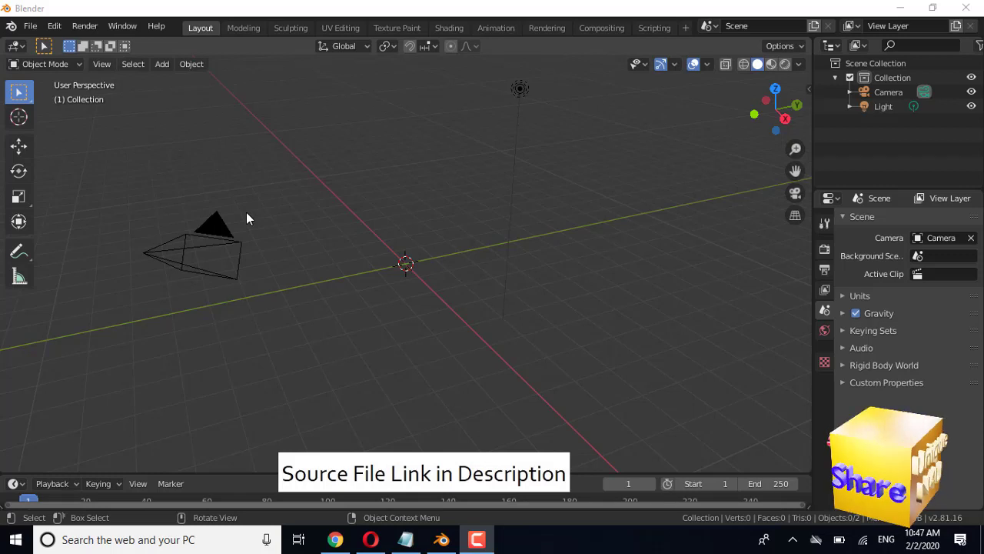
# Step: Add a UV sphere and raise it to Z 2.275 m
pyautogui.click(162, 66)
pyautogui.moveTo(180, 81)
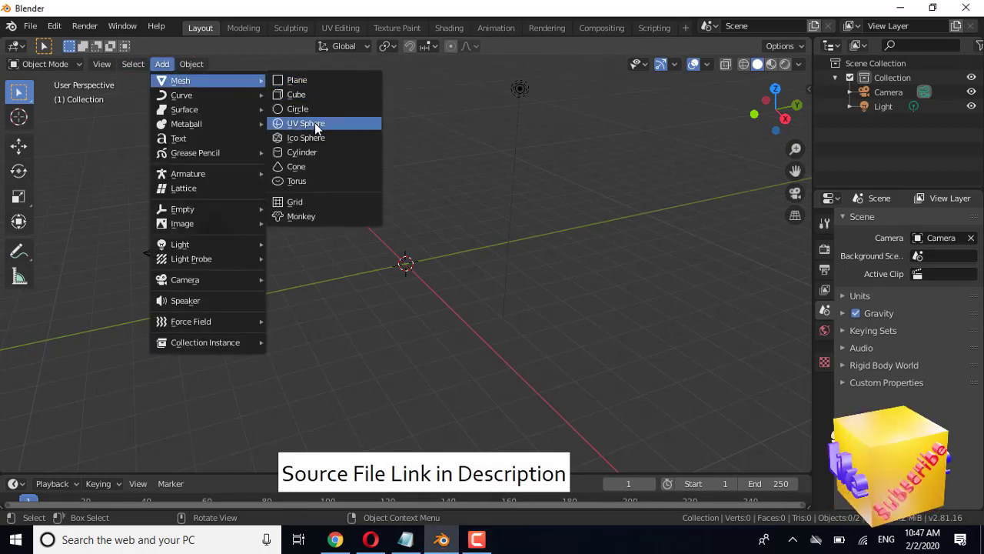
pyautogui.click(314, 126)
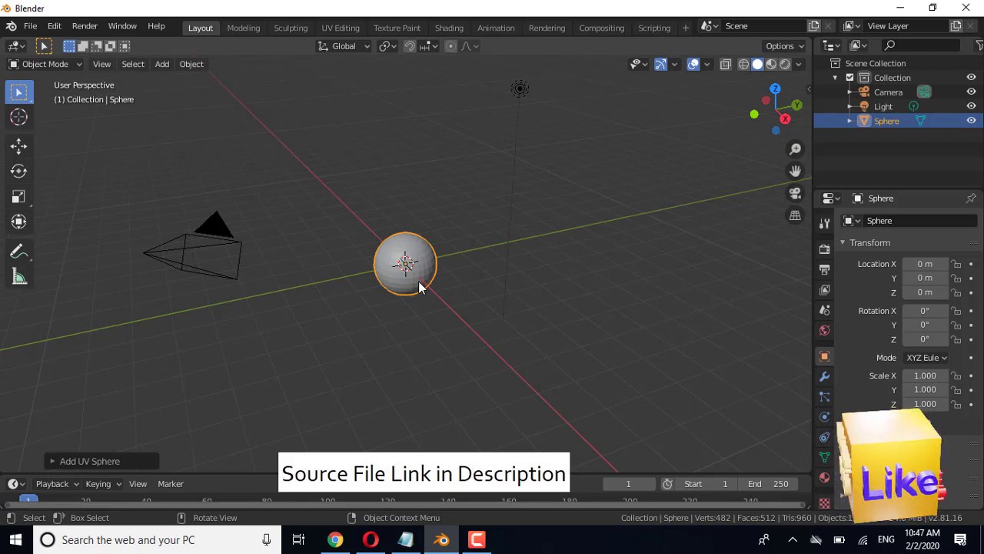
pyautogui.press('g')
pyautogui.press('z')
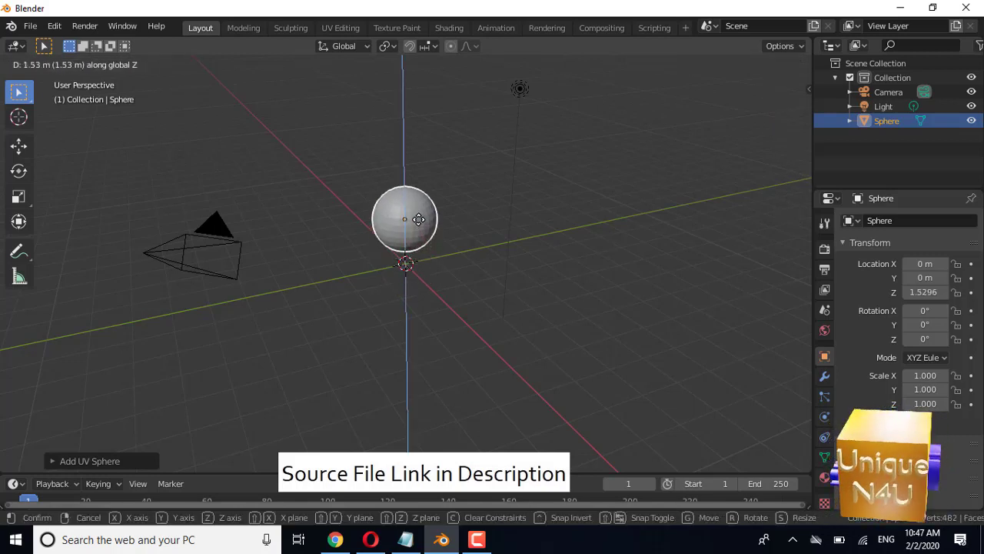
pyautogui.click(413, 199)
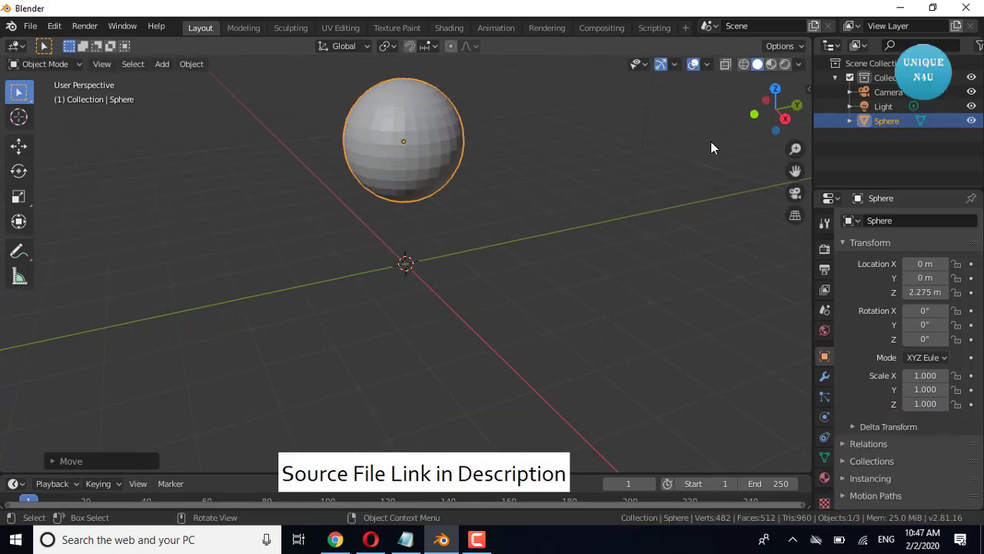
# Step: Recentre the view and shade the sphere smooth
pyautogui.moveTo(795, 170); pyautogui.dragTo(791, 227)
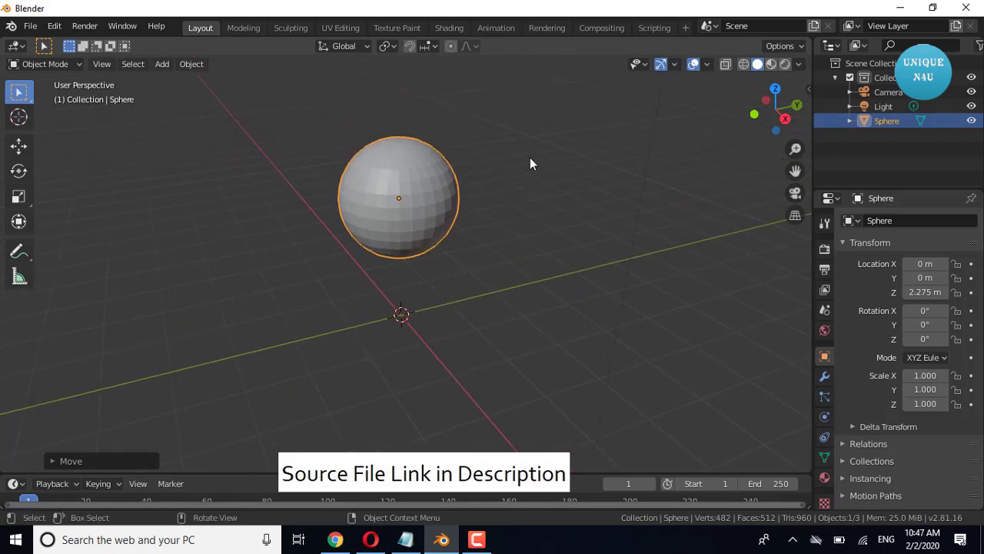
pyautogui.rightClick(392, 199)
pyautogui.click(393, 201)
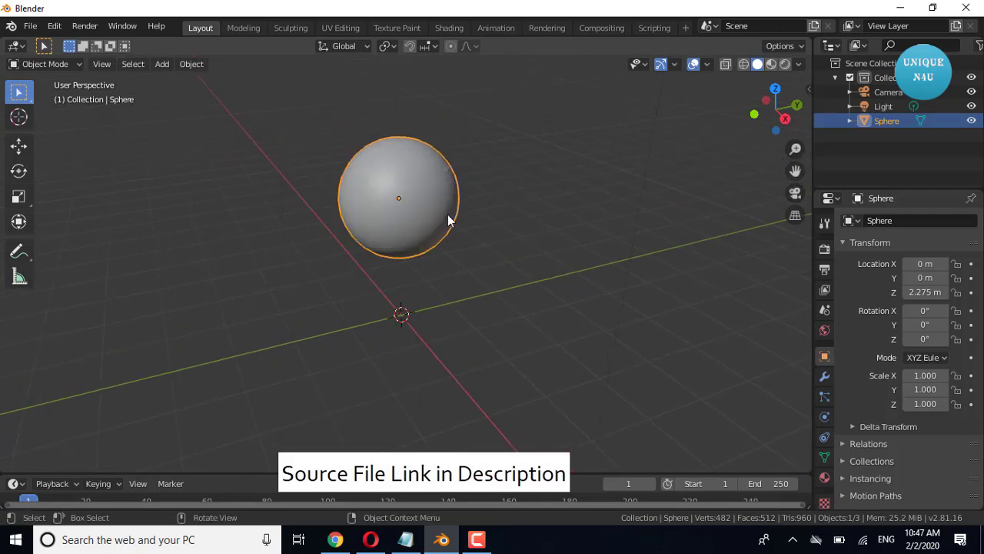
# Step: Add a 1000-strand Hair particle system to the sphere with hair length 1.4 m
pyautogui.click(826, 397)
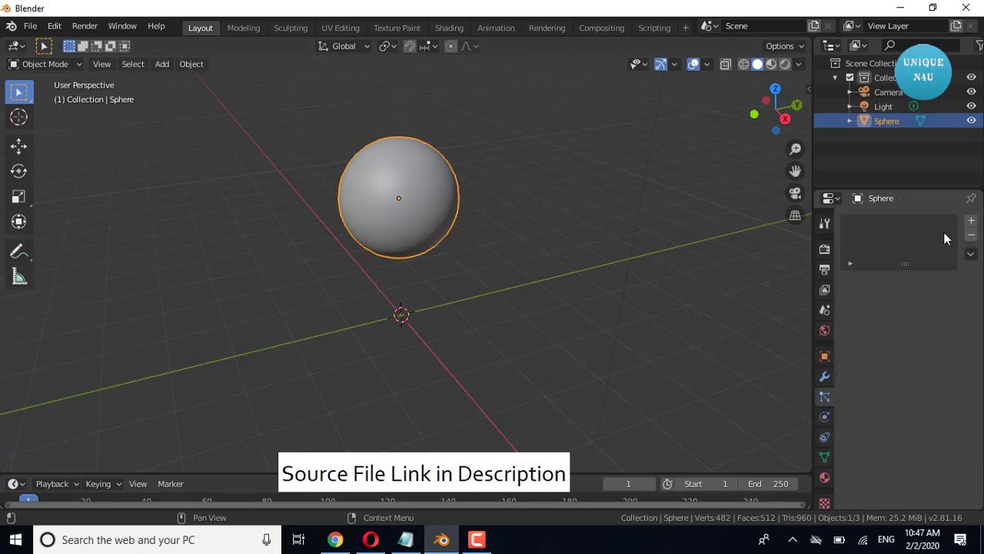
pyautogui.click(971, 221)
pyautogui.click(943, 301)
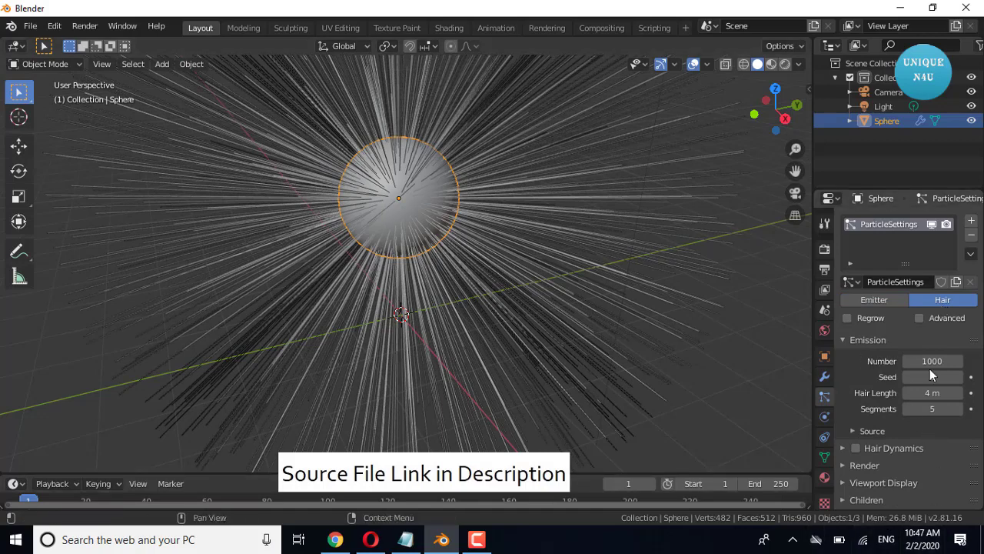
pyautogui.scroll(-1, 930, 368)
pyautogui.moveTo(939, 366)
pyautogui.mouseDown()
pyautogui.moveTo(892, 366)
pyautogui.moveTo(907, 363)
pyautogui.mouseUp()
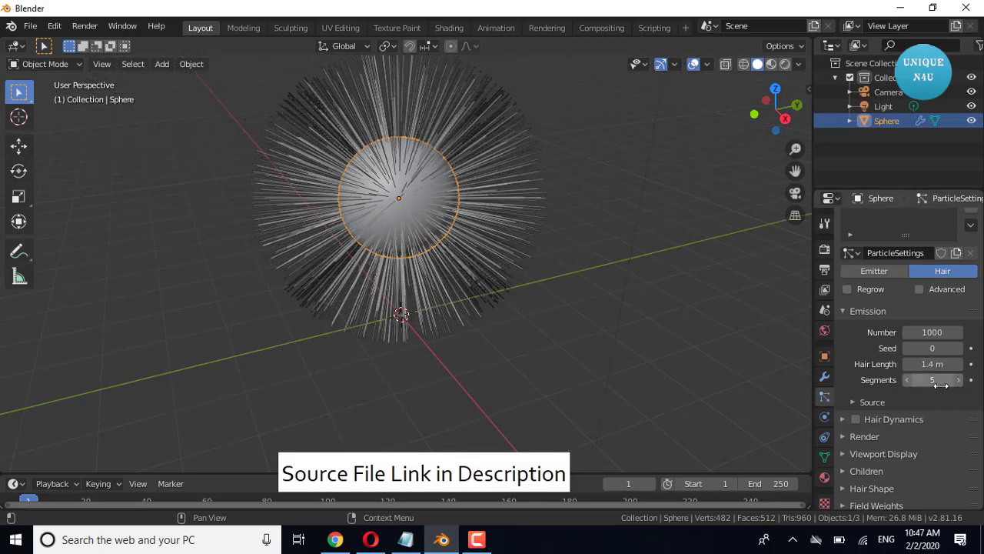
pyautogui.scroll(-1, 932, 400)
pyautogui.scroll(-1, 932, 400)
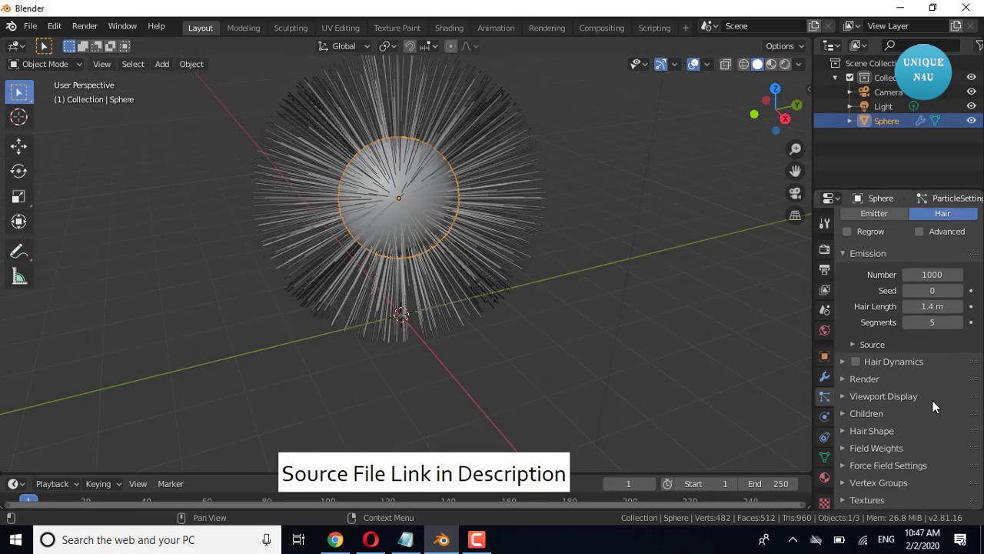
# Step: Turn on Interpolated children for the hair, 10 in viewport and 100 at render
pyautogui.click(879, 415)
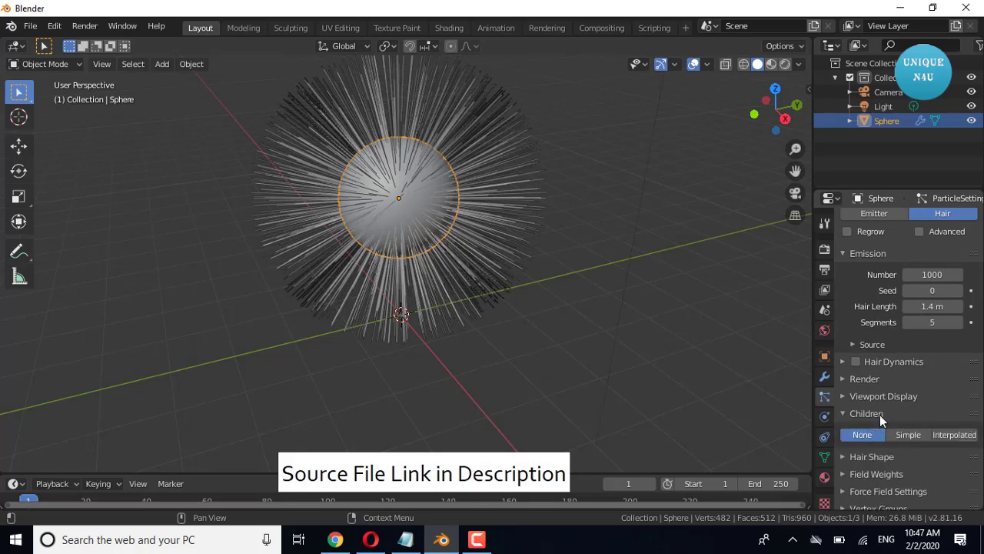
pyautogui.click(953, 435)
pyautogui.scroll(-1, 907, 442)
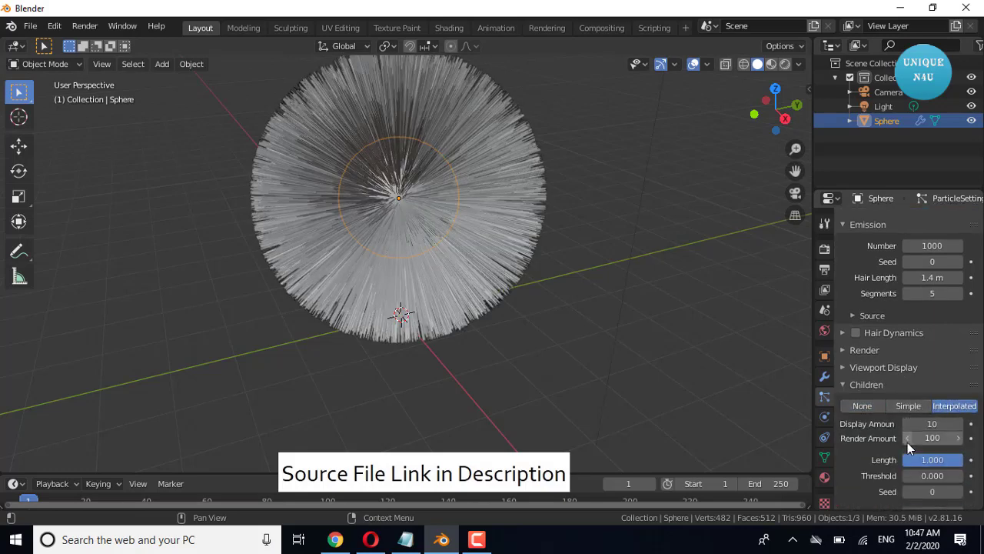
pyautogui.scroll(-2, 907, 442)
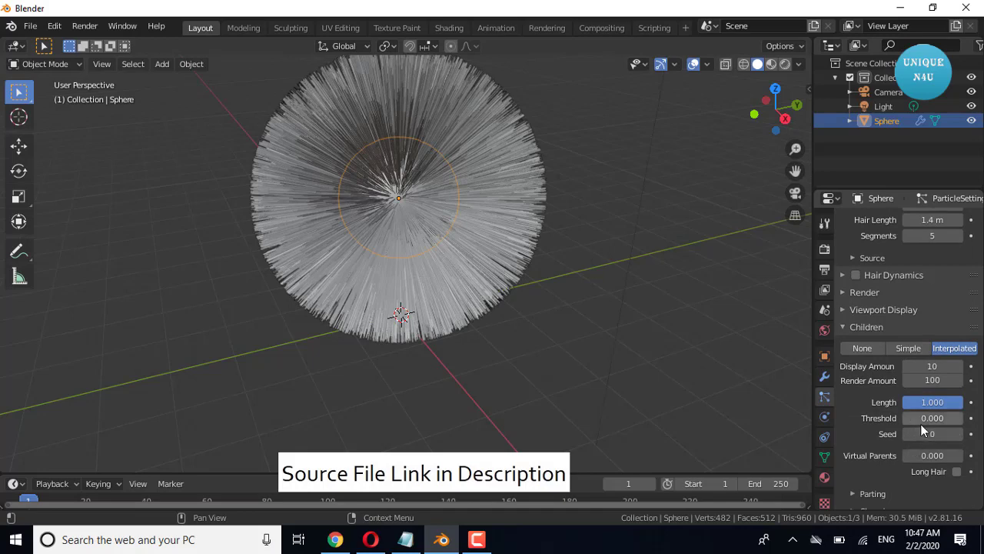
pyautogui.scroll(-1, 923, 419)
pyautogui.scroll(-1, 926, 421)
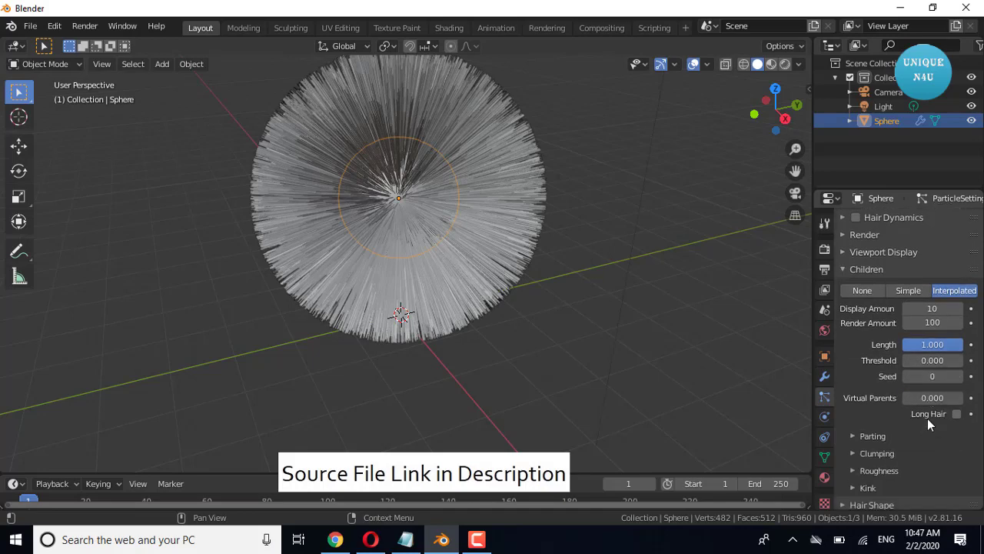
# Step: Try Virtual Parents, Threshold 1.000 and Seed values, returning the child Seed to 0
pyautogui.moveTo(931, 398); pyautogui.dragTo(912, 395)
pyautogui.moveTo(906, 361)
pyautogui.mouseDown()
pyautogui.moveTo(961, 361)
pyautogui.moveTo(907, 361)
pyautogui.mouseUp()
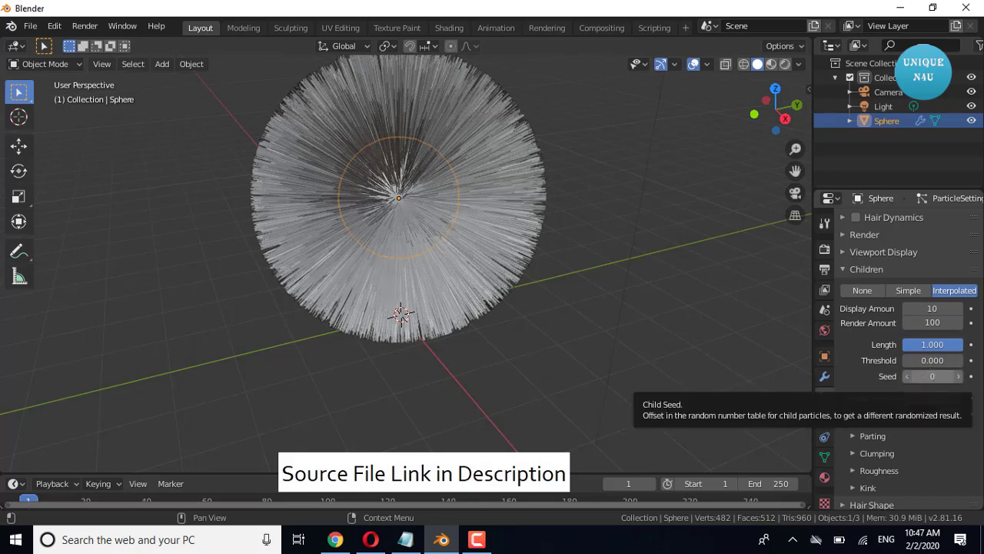
pyautogui.moveTo(932, 376); pyautogui.dragTo(961, 376)
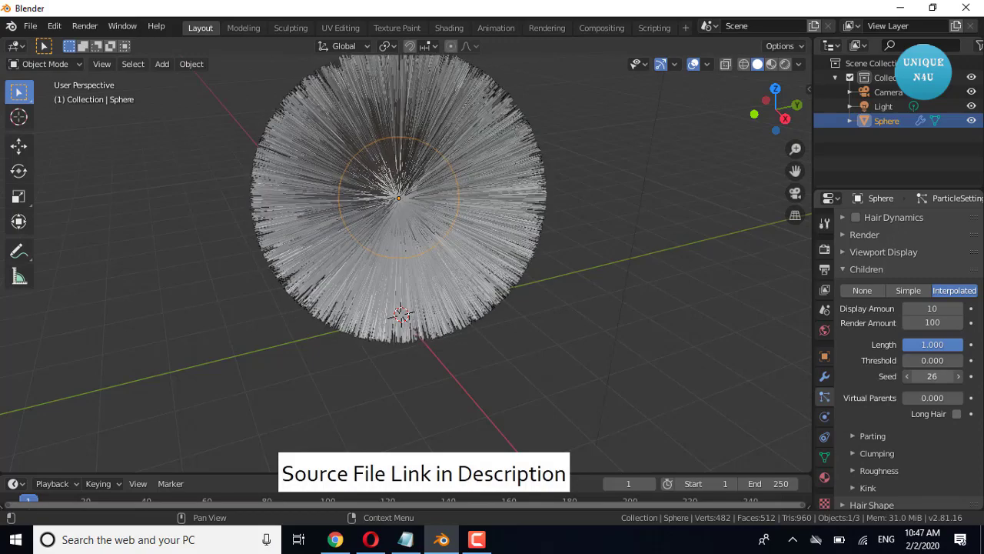
pyautogui.moveTo(931, 376)
pyautogui.mouseDown()
pyautogui.moveTo(907, 376)
pyautogui.moveTo(961, 397)
pyautogui.moveTo(907, 397)
pyautogui.mouseUp()
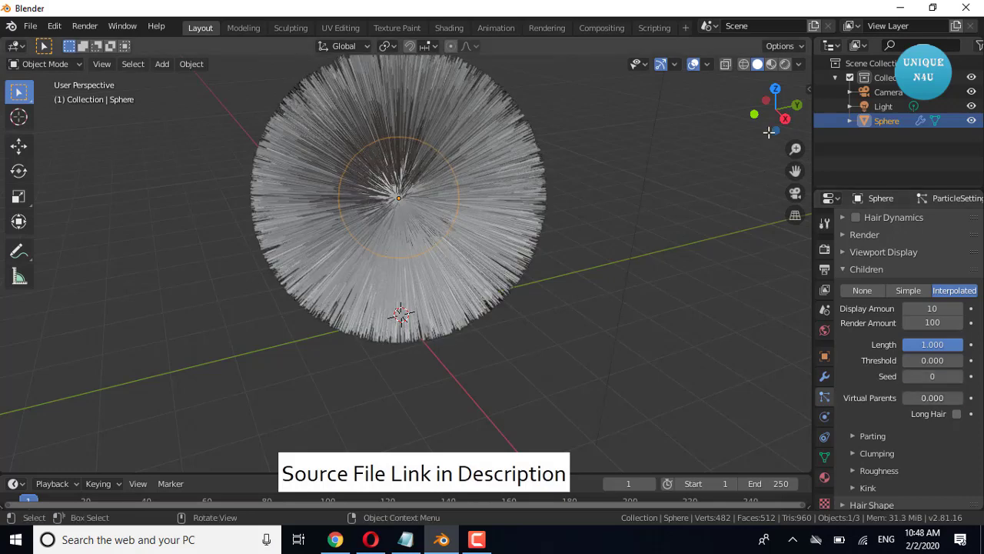
pyautogui.moveTo(769, 133); pyautogui.dragTo(775, 106)
pyautogui.click(650, 150)
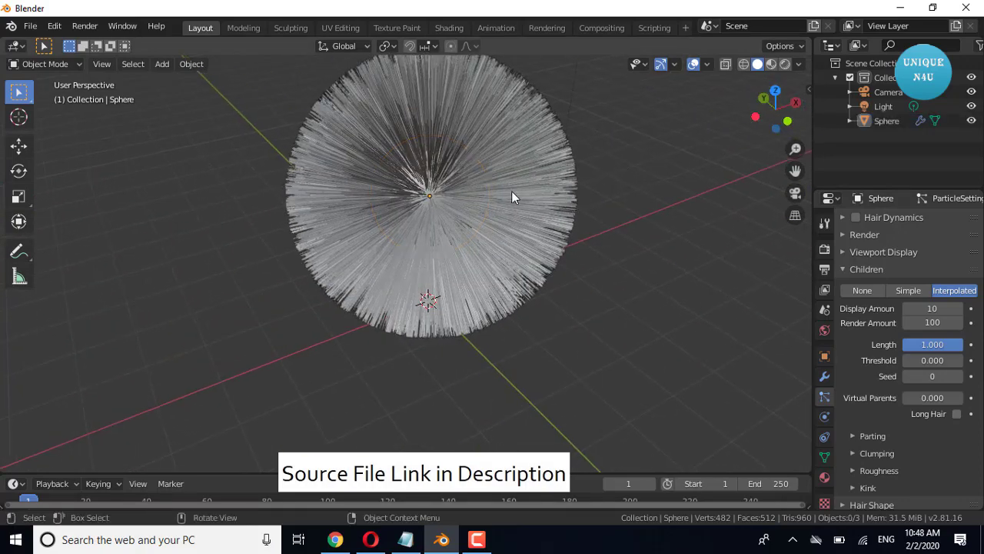
pyautogui.click(510, 191)
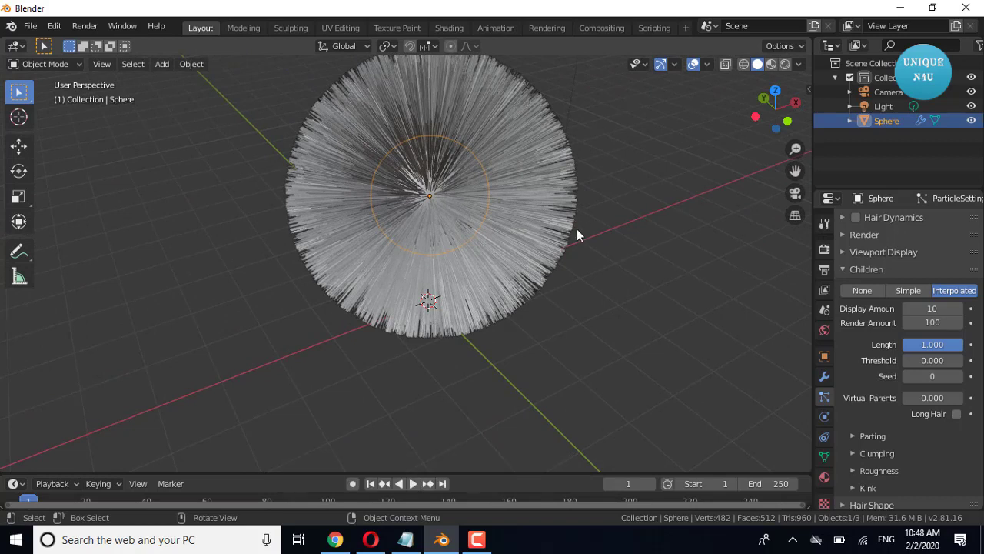
# Step: Set child Clump to 1.000 and clump Shape to 0.999
pyautogui.click(914, 455)
pyautogui.scroll(-1, 919, 455)
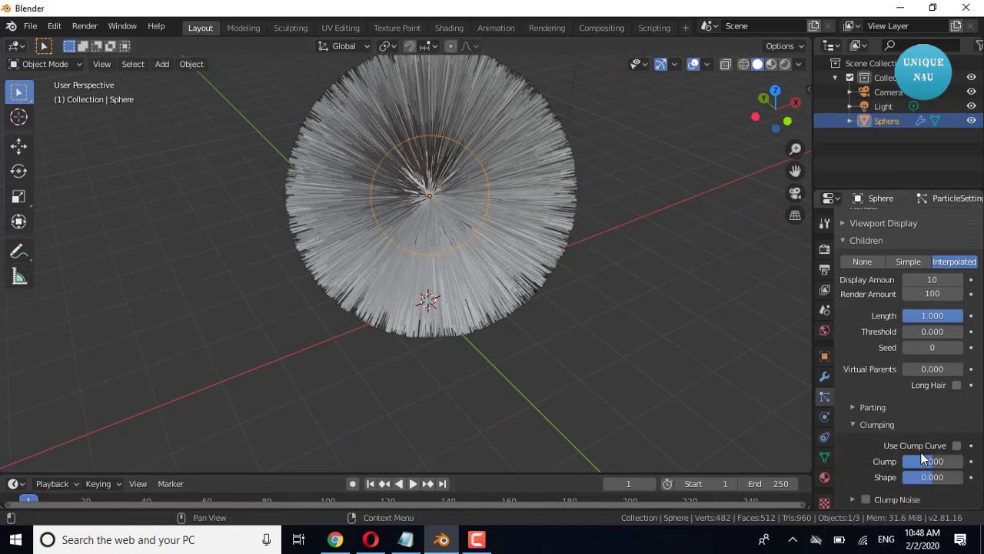
pyautogui.moveTo(922, 461)
pyautogui.mouseDown()
pyautogui.moveTo(961, 461)
pyautogui.moveTo(899, 461)
pyautogui.moveTo(961, 461)
pyautogui.mouseUp()
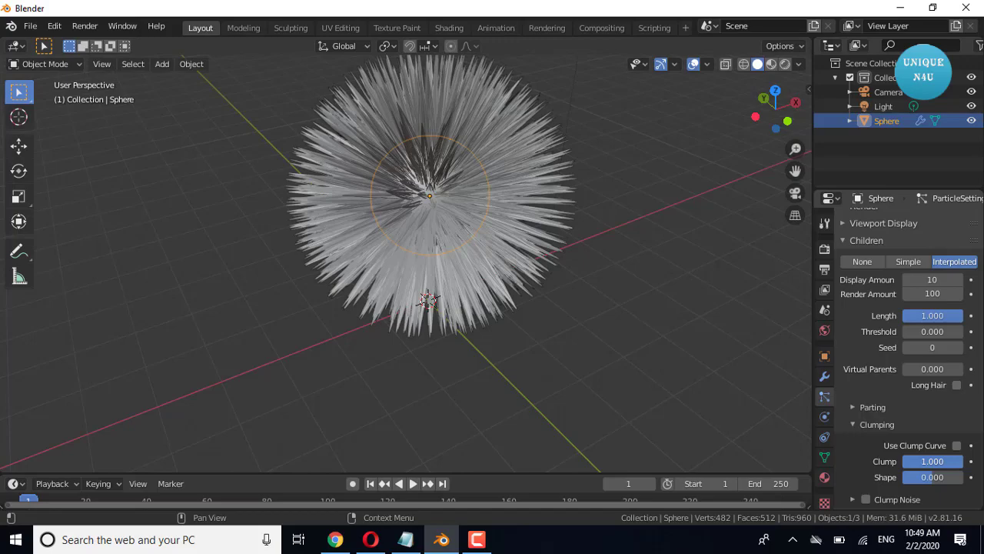
pyautogui.moveTo(773, 105)
pyautogui.mouseDown()
pyautogui.moveTo(769, 131)
pyautogui.moveTo(775, 108)
pyautogui.mouseUp()
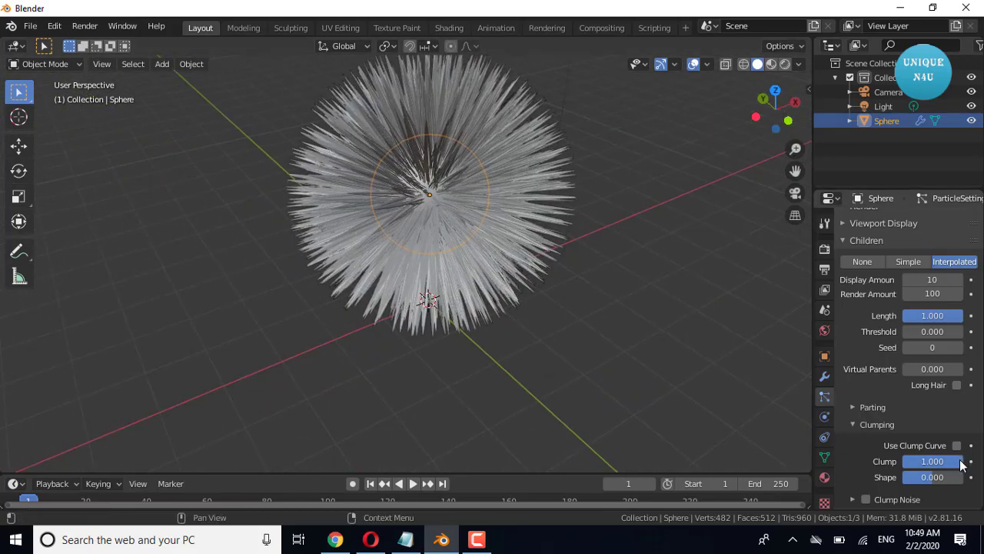
pyautogui.moveTo(919, 477); pyautogui.dragTo(961, 478)
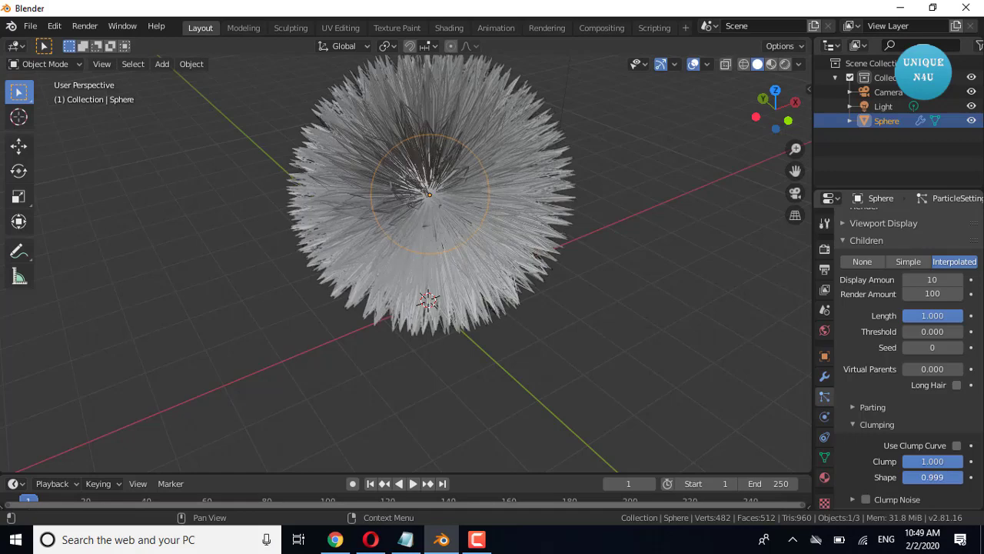
pyautogui.press('-')
pyautogui.hotkey('ctrl', 'z')
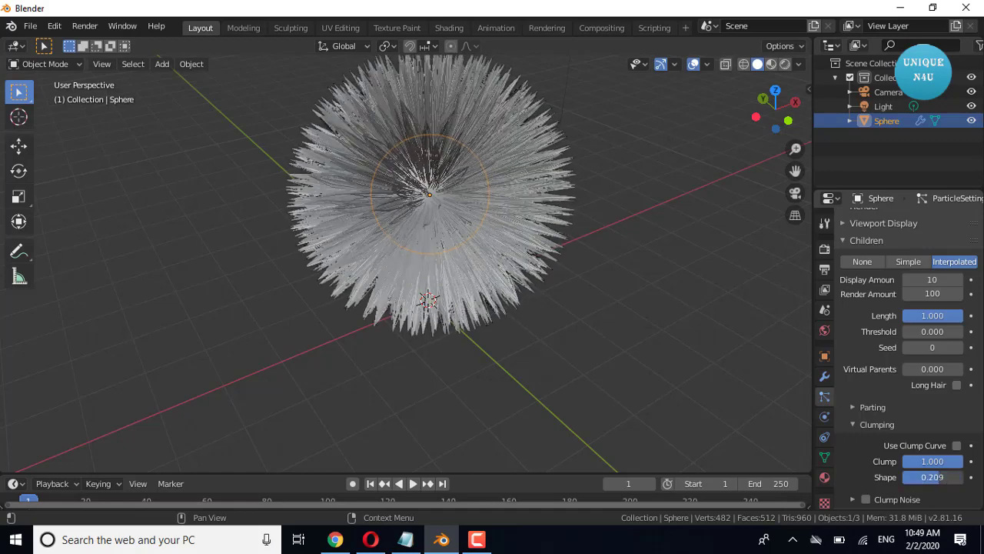
pyautogui.moveTo(961, 477); pyautogui.dragTo(924, 477)
pyautogui.hotkey('ctrl', 'z')
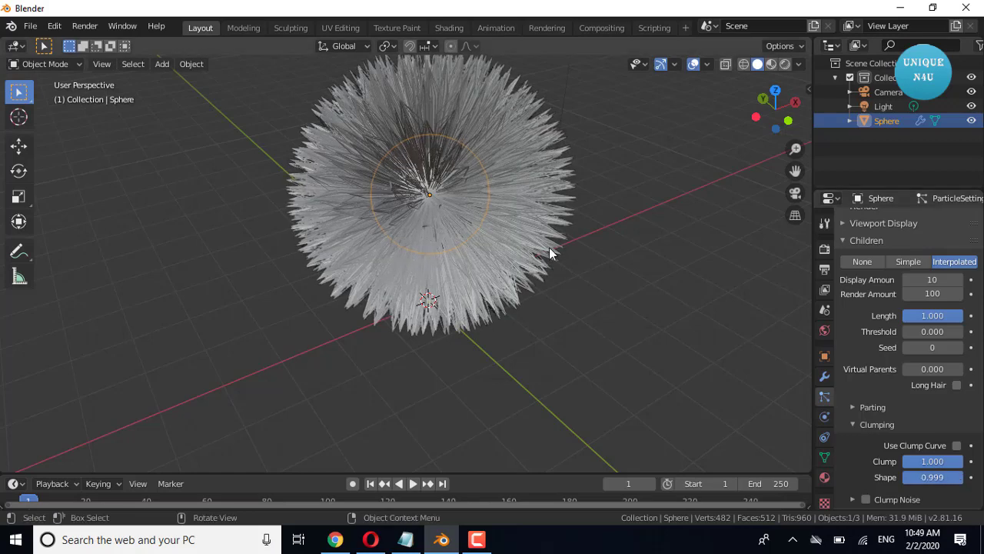
# Step: Turn on Clump Noise and set the hair Roughness Size to 3.841
pyautogui.click(866, 499)
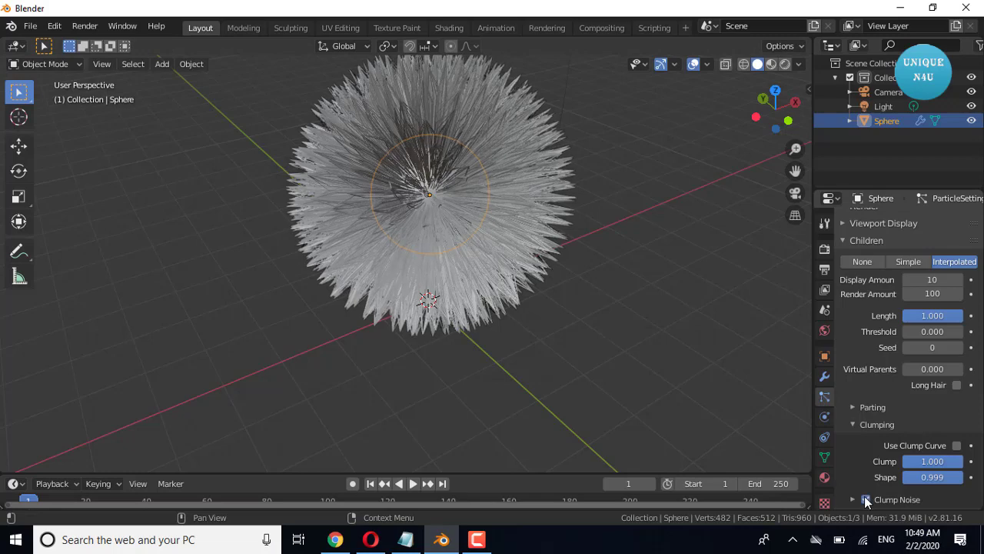
pyautogui.scroll(-3, 875, 486)
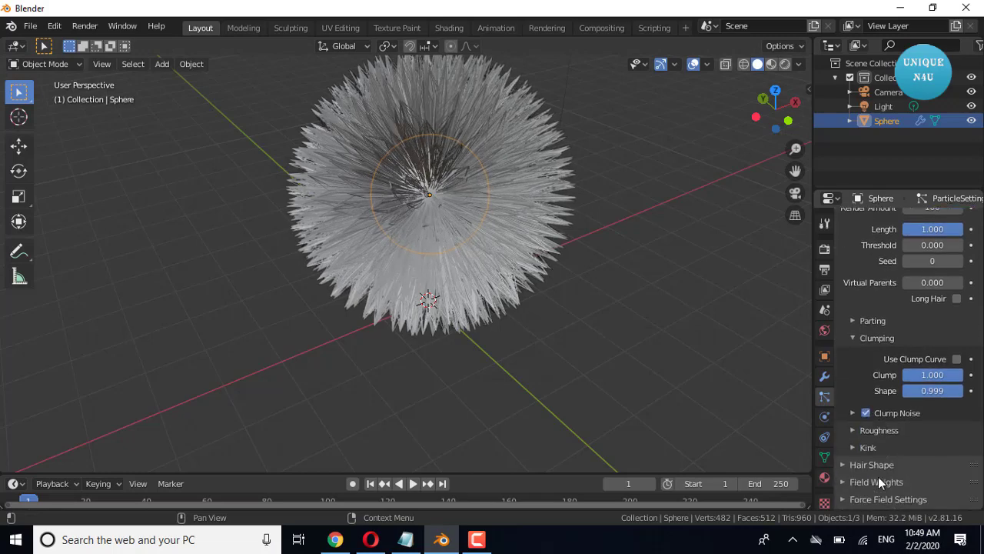
pyautogui.click(855, 431)
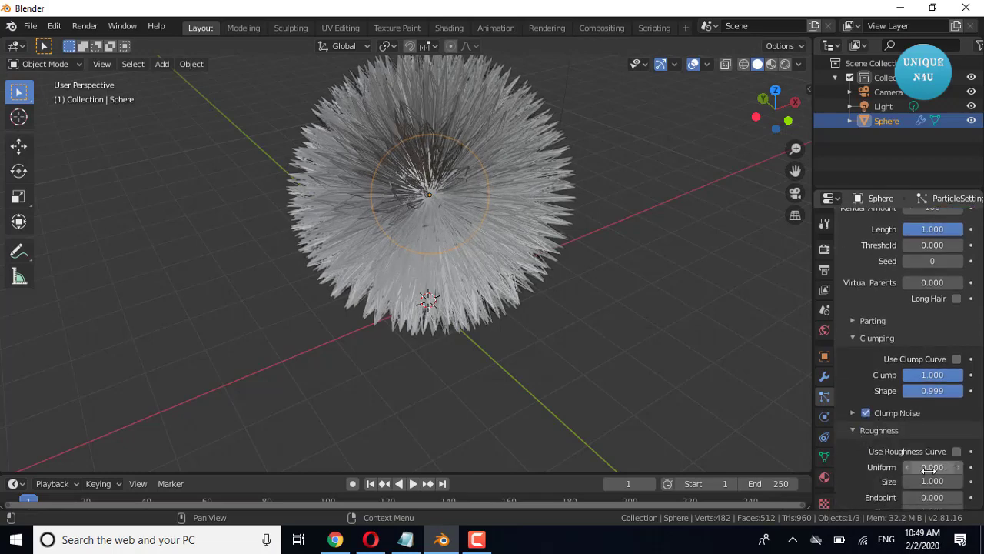
pyautogui.moveTo(932, 467); pyautogui.dragTo(953, 467)
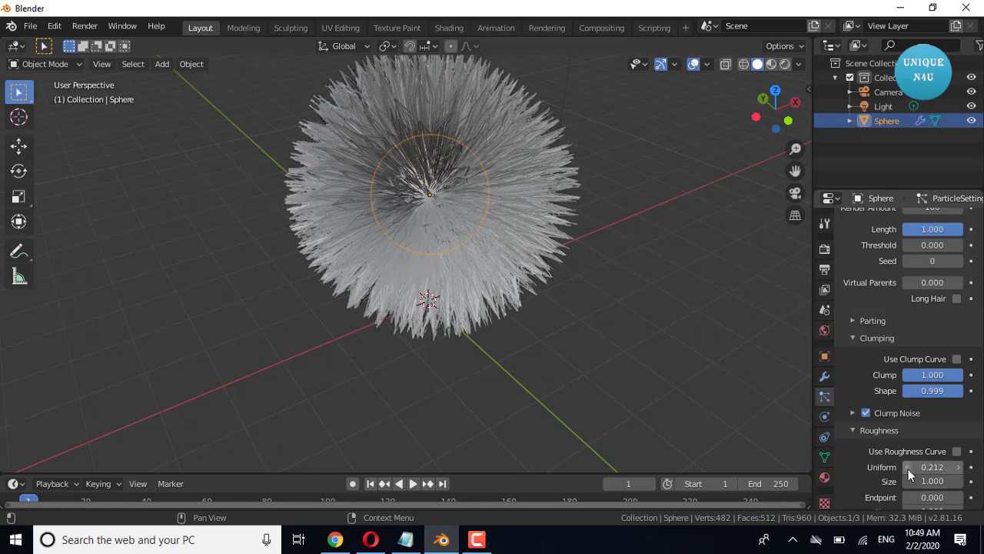
pyautogui.scroll(-1, 920, 486)
pyautogui.moveTo(932, 452); pyautogui.dragTo(969, 452)
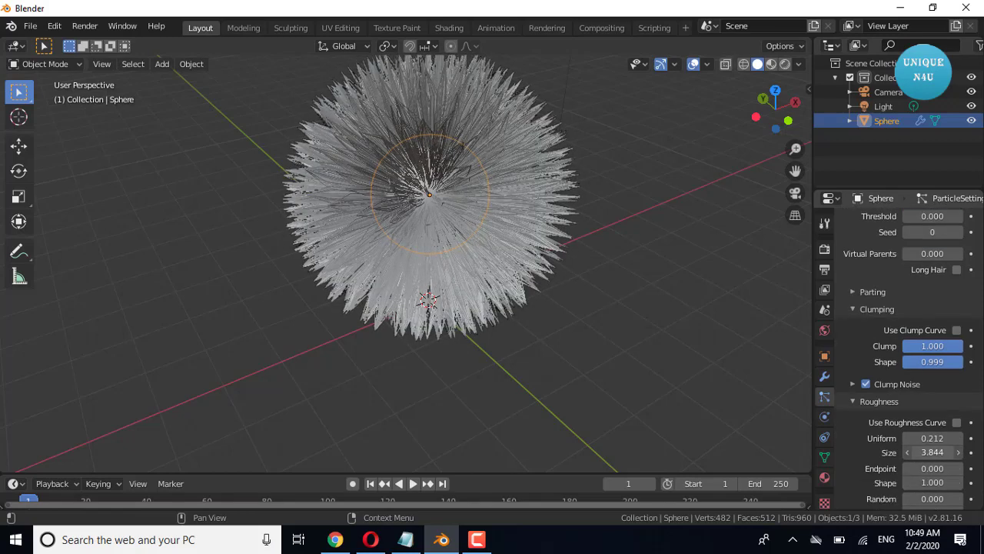
pyautogui.moveTo(932, 452); pyautogui.dragTo(920, 466)
# Step: Try Radial and Spiral kink types, then set Kink back to Nothing
pyautogui.scroll(-2, 936, 482)
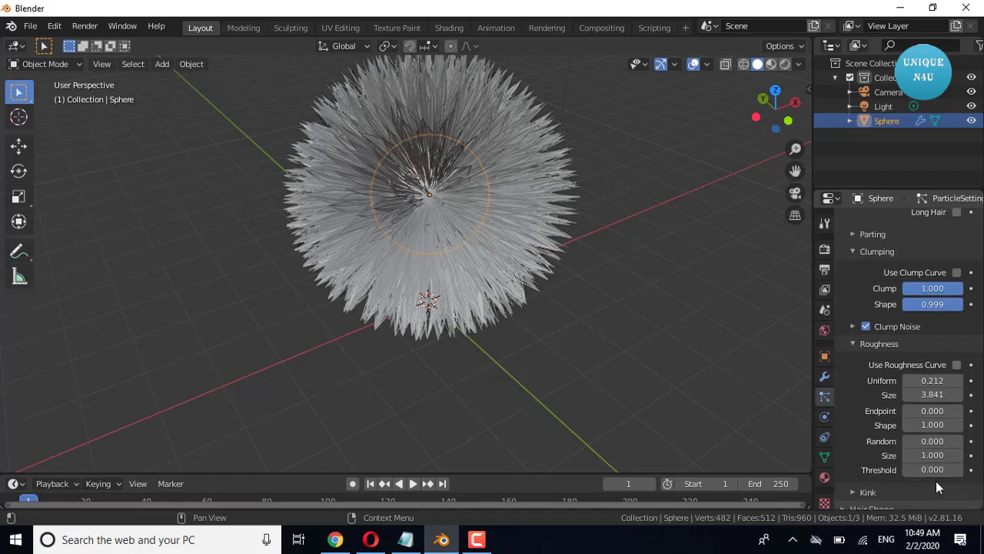
pyautogui.scroll(-2, 935, 481)
pyautogui.click(854, 431)
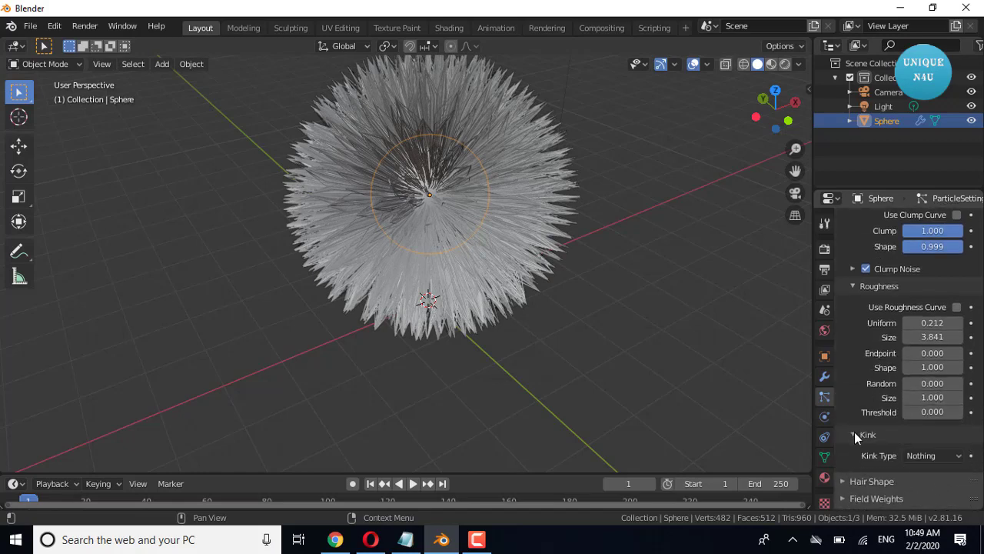
pyautogui.click(934, 457)
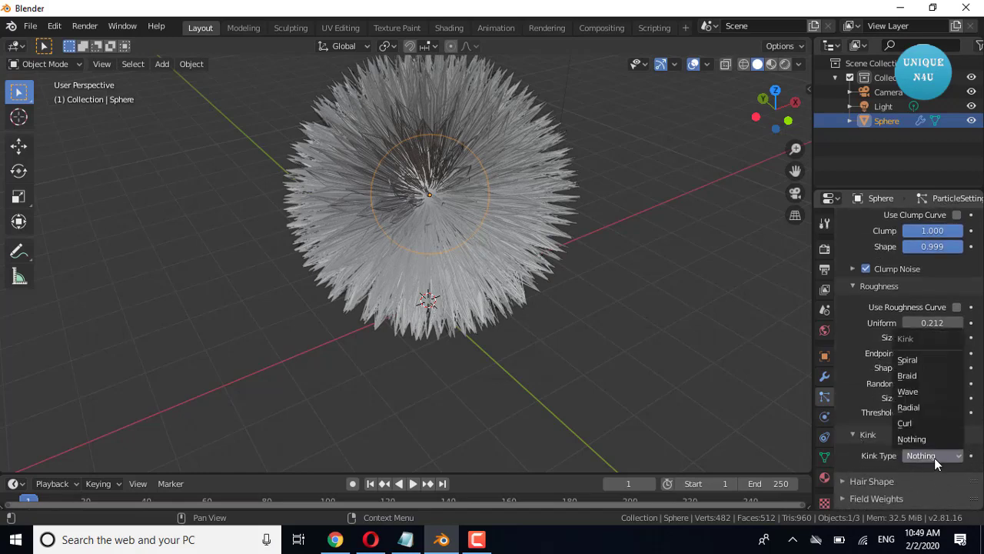
pyautogui.click(922, 406)
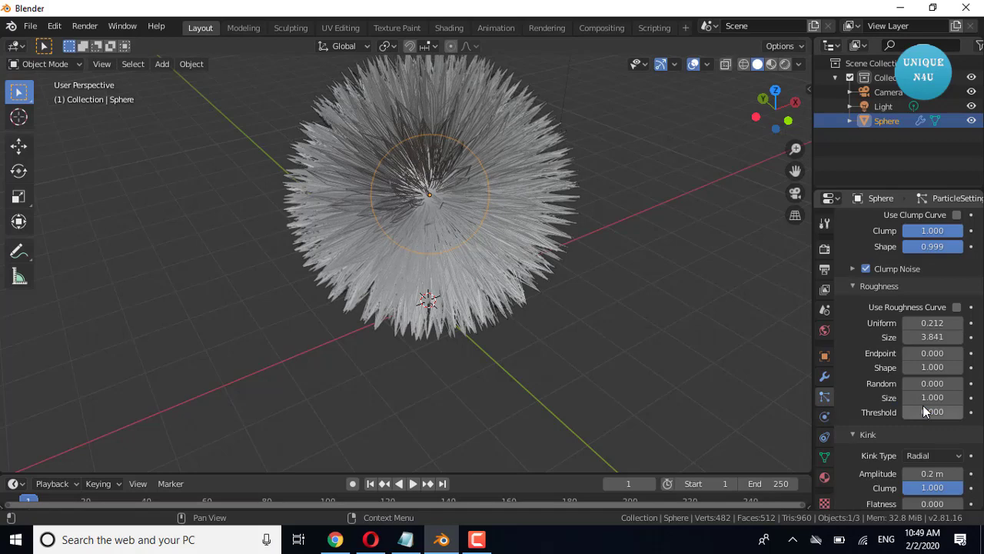
pyautogui.click(932, 455)
pyautogui.click(927, 364)
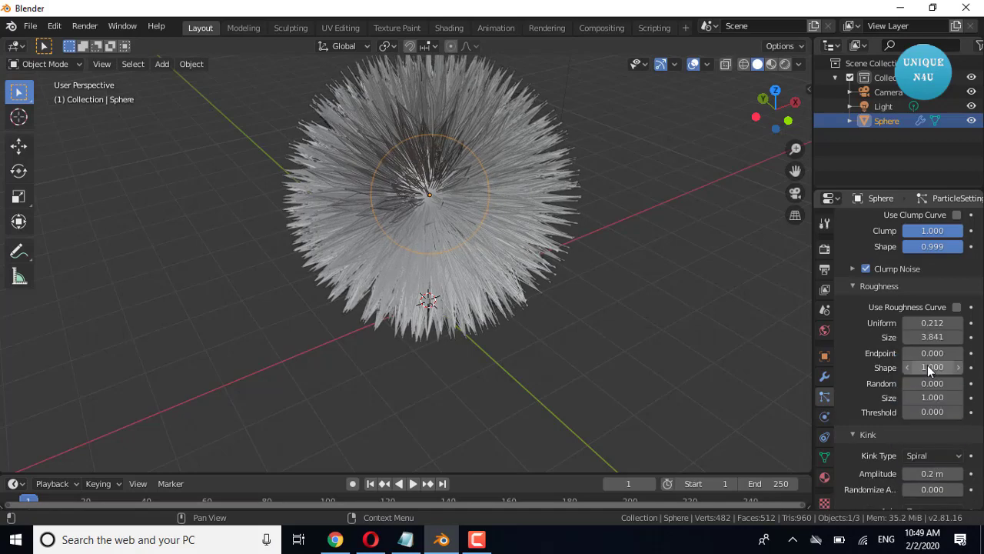
pyautogui.click(933, 455)
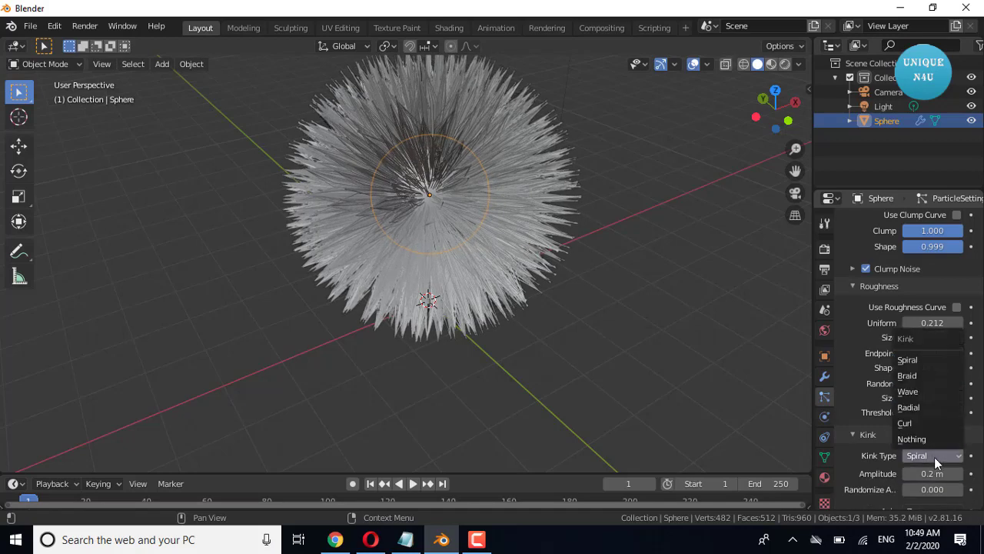
pyautogui.click(922, 430)
# Step: Collapse the Roughness panel and return to the top of the particle settings
pyautogui.scroll(-1, 924, 452)
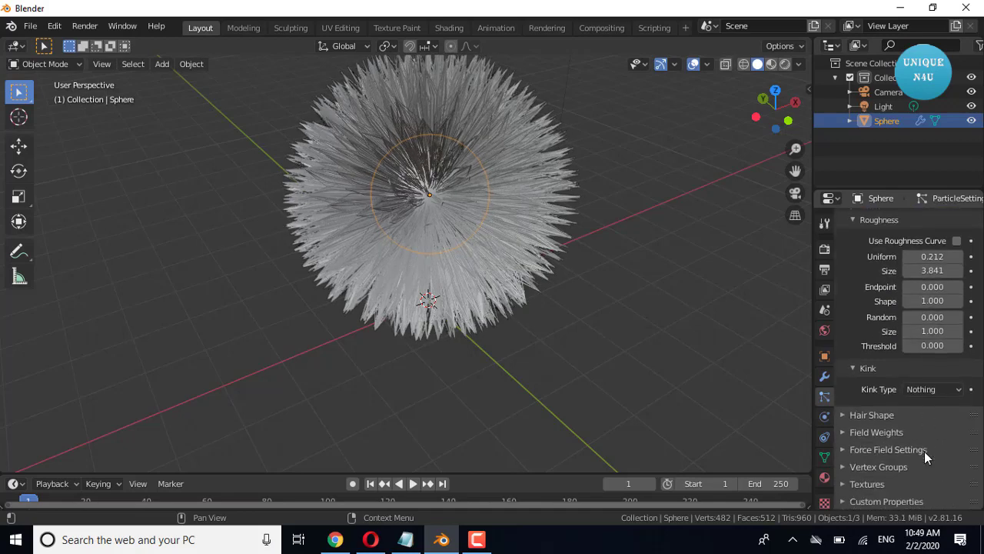
pyautogui.click(876, 413)
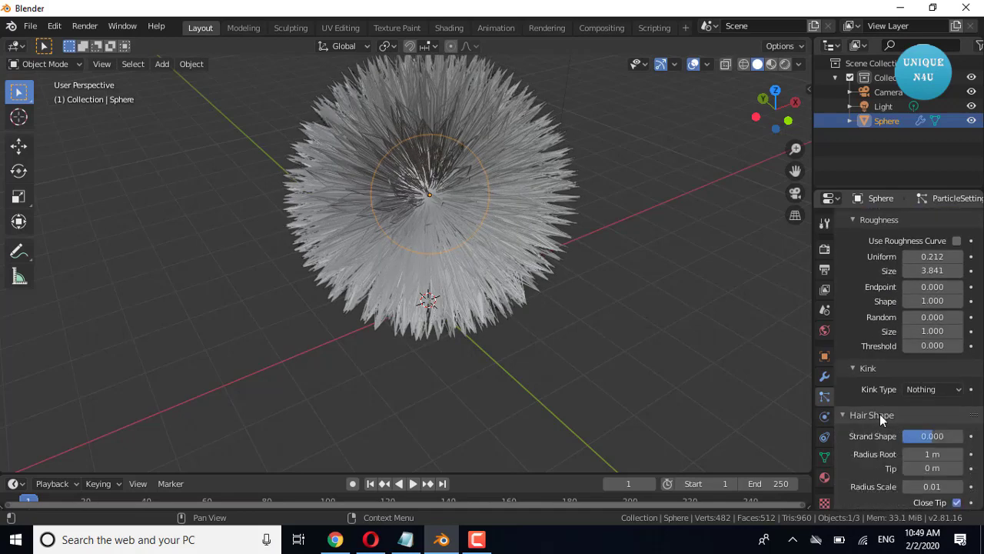
pyautogui.click(880, 414)
pyautogui.scroll(1, 852, 371)
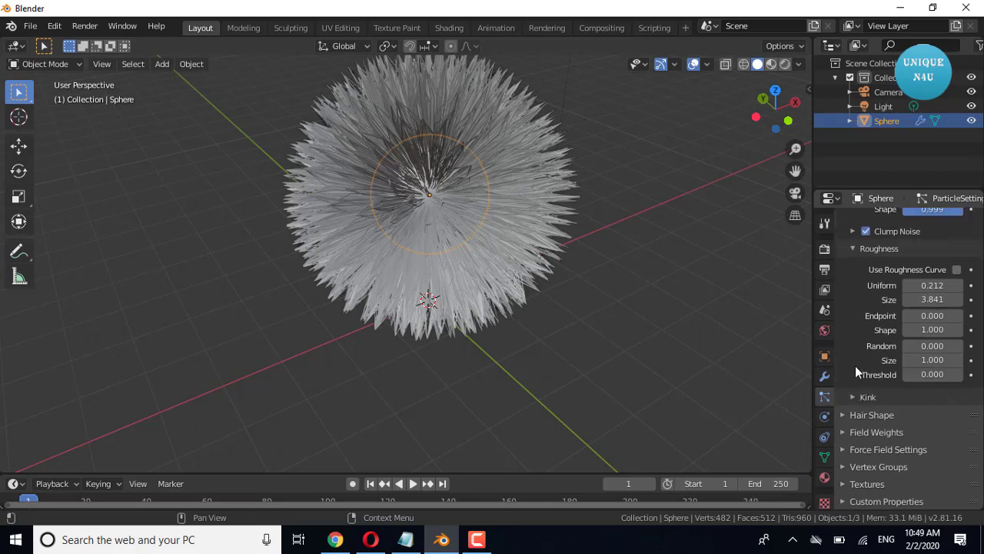
pyautogui.scroll(3, 869, 352)
pyautogui.scroll(2, 884, 356)
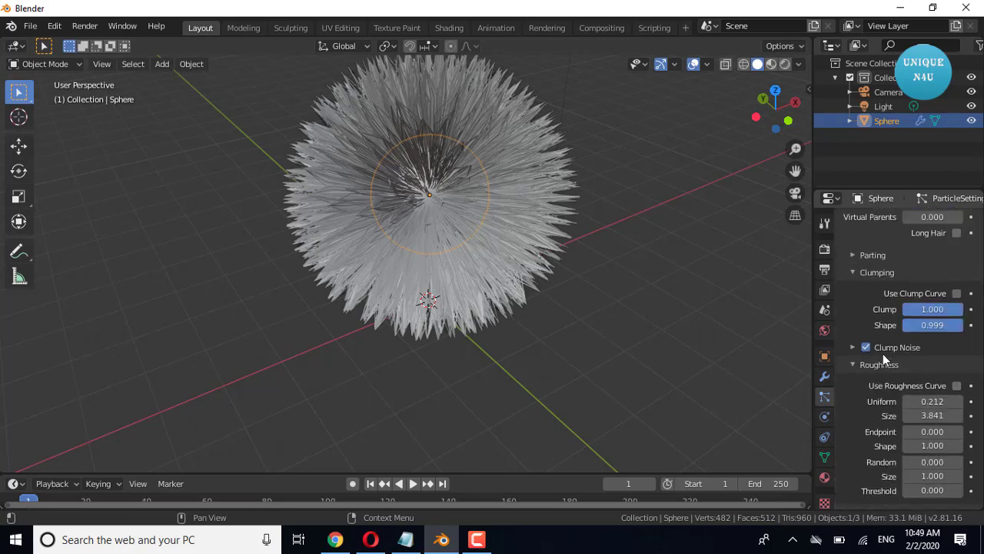
pyautogui.scroll(2, 883, 356)
pyautogui.click(854, 394)
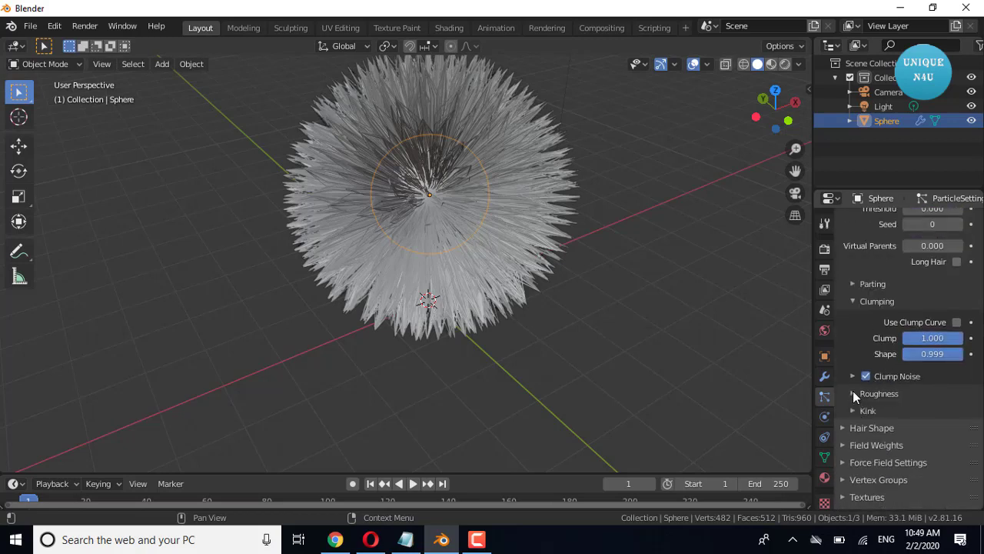
pyautogui.scroll(3, 933, 350)
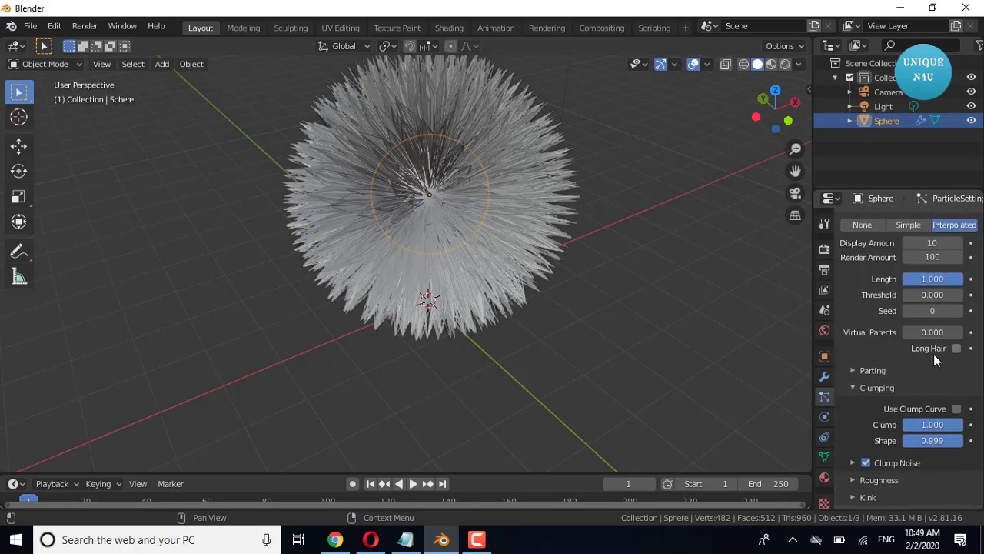
pyautogui.scroll(1, 861, 380)
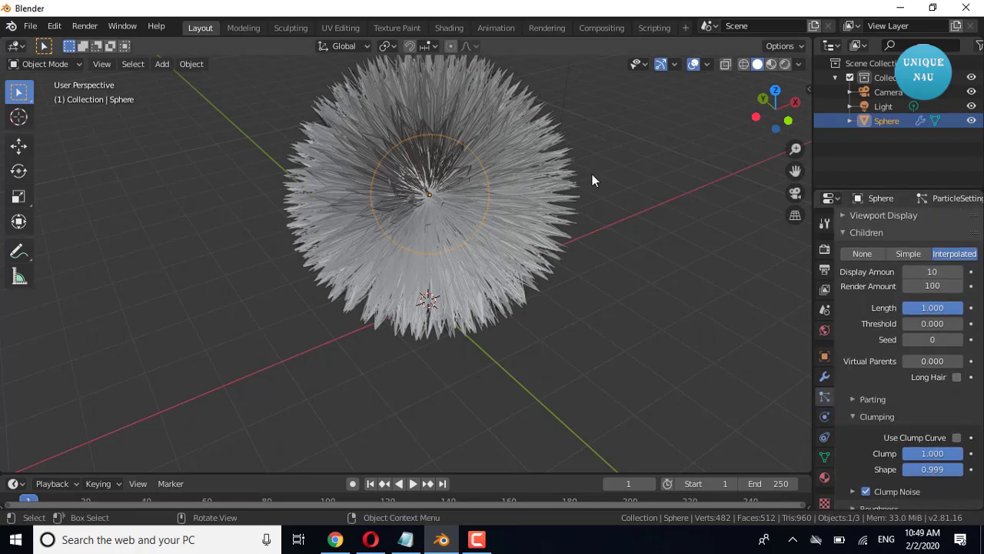
# Step: Orbit around the fur ball and switch the viewport to Material Preview shading
pyautogui.moveTo(775, 108); pyautogui.dragTo(602, 163)
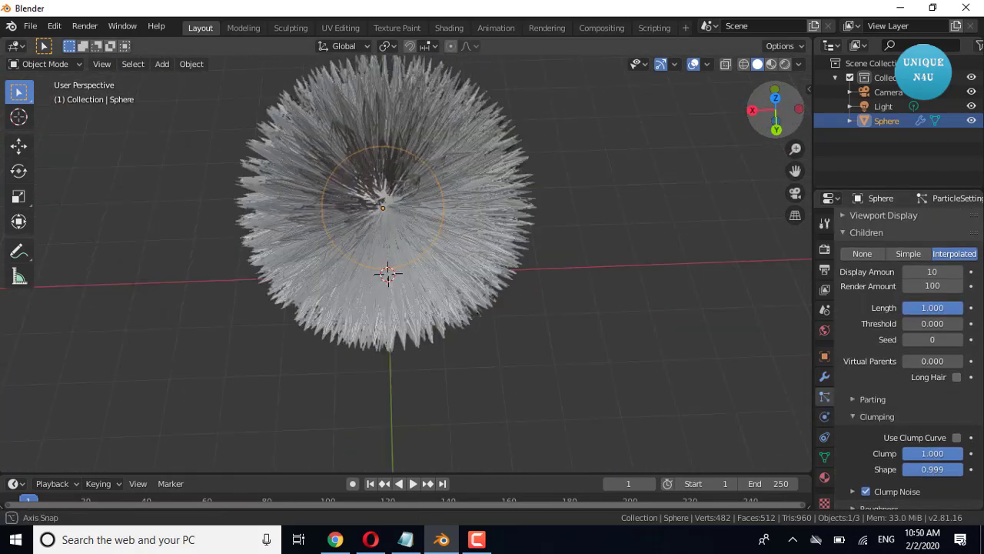
pyautogui.click(773, 68)
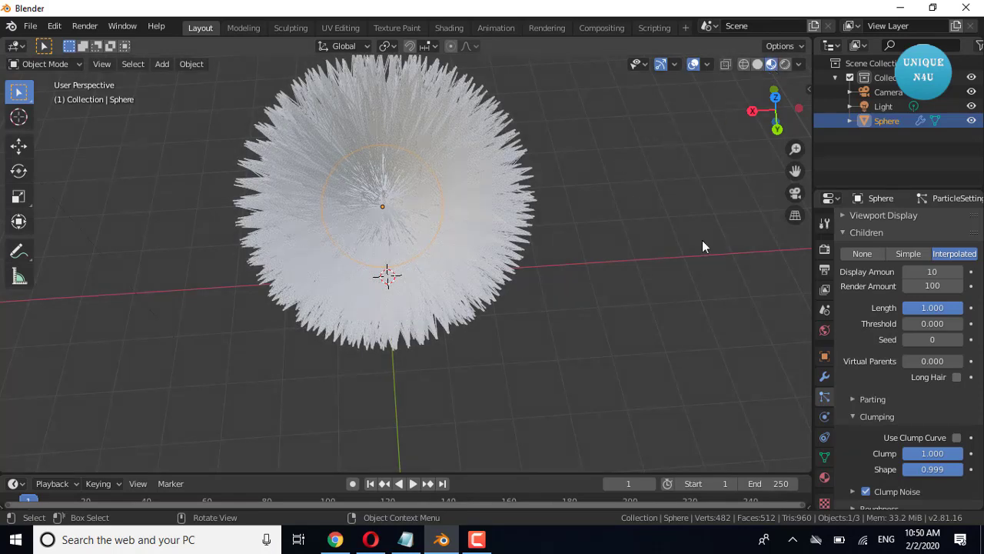
# Step: Create Material.001 with a purple Base Color (HSV 0.742, 0.774, 0.906)
pyautogui.click(825, 477)
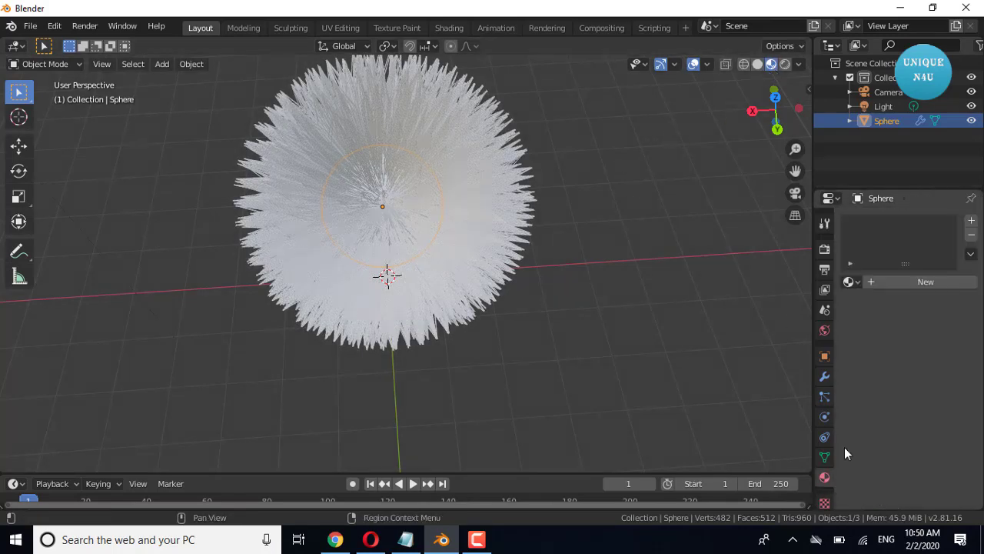
pyautogui.click(890, 282)
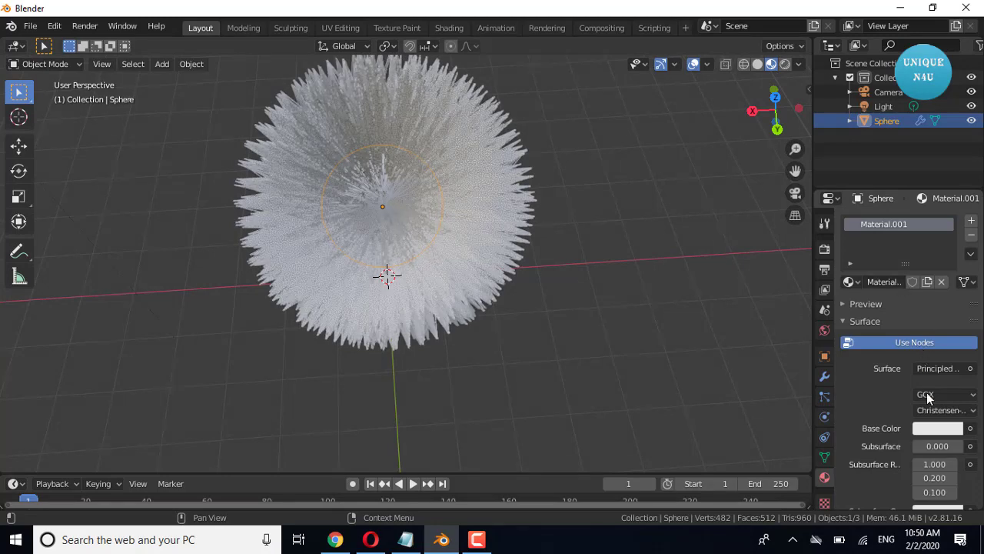
pyautogui.click(946, 426)
pyautogui.moveTo(905, 284)
pyautogui.mouseDown()
pyautogui.moveTo(874, 309)
pyautogui.moveTo(894, 312)
pyautogui.moveTo(910, 277)
pyautogui.moveTo(916, 292)
pyautogui.moveTo(895, 300)
pyautogui.moveTo(874, 287)
pyautogui.moveTo(906, 269)
pyautogui.moveTo(916, 240)
pyautogui.moveTo(841, 251)
pyautogui.moveTo(926, 302)
pyautogui.moveTo(942, 275)
pyautogui.moveTo(919, 277)
pyautogui.moveTo(940, 258)
pyautogui.moveTo(930, 272)
pyautogui.mouseUp()
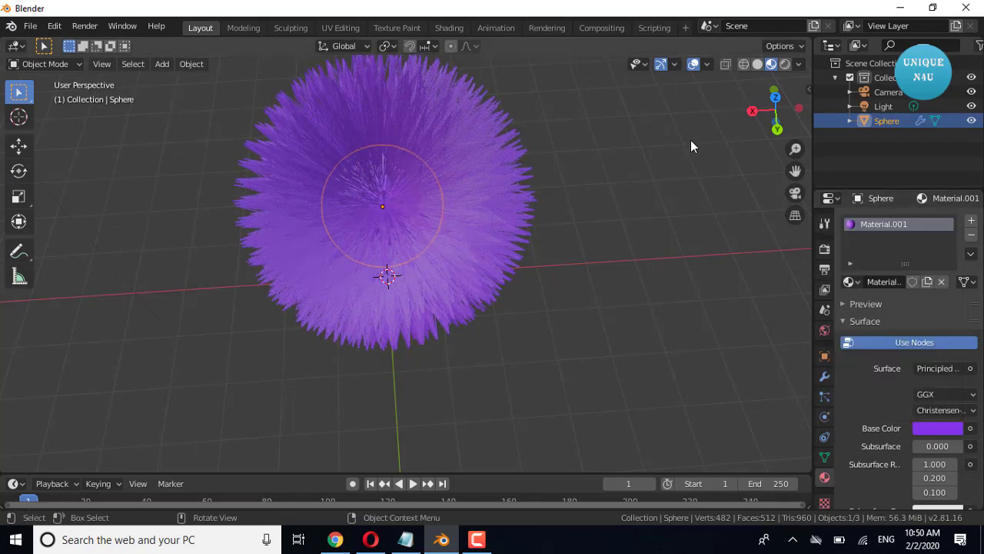
pyautogui.scroll(3, 354, 129)
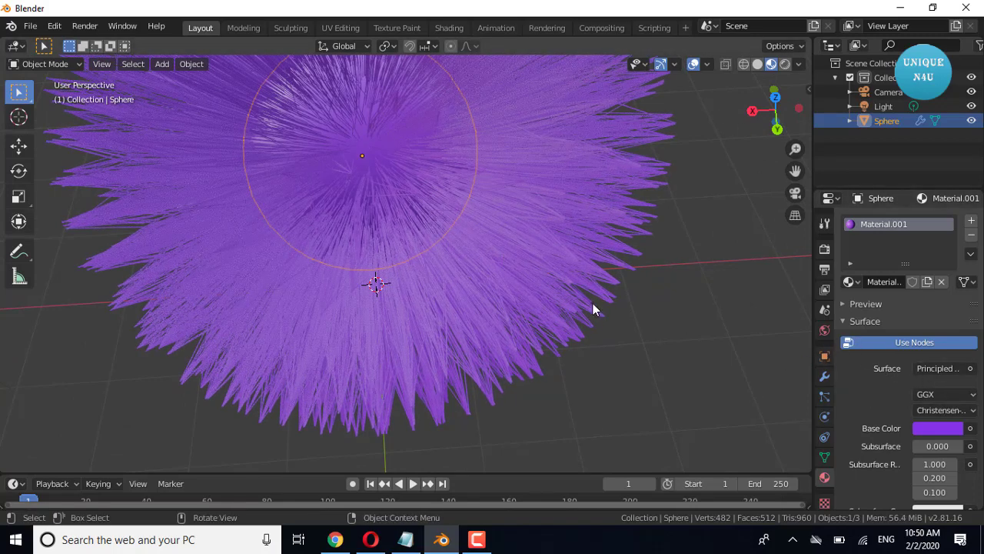
# Step: Raise the hair emission Number to 1273 and set its Seed to 343
pyautogui.click(825, 398)
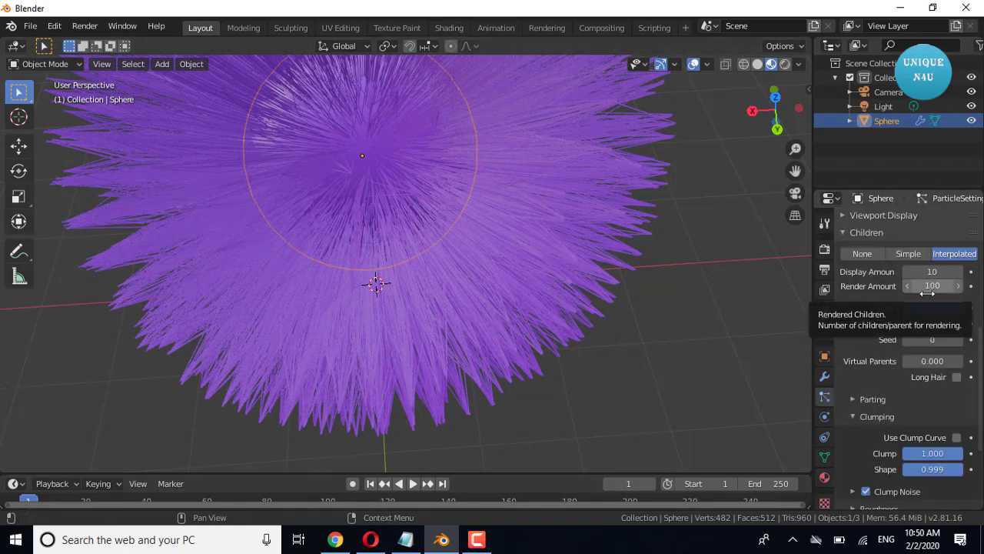
pyautogui.scroll(4, 928, 296)
pyautogui.scroll(5, 928, 296)
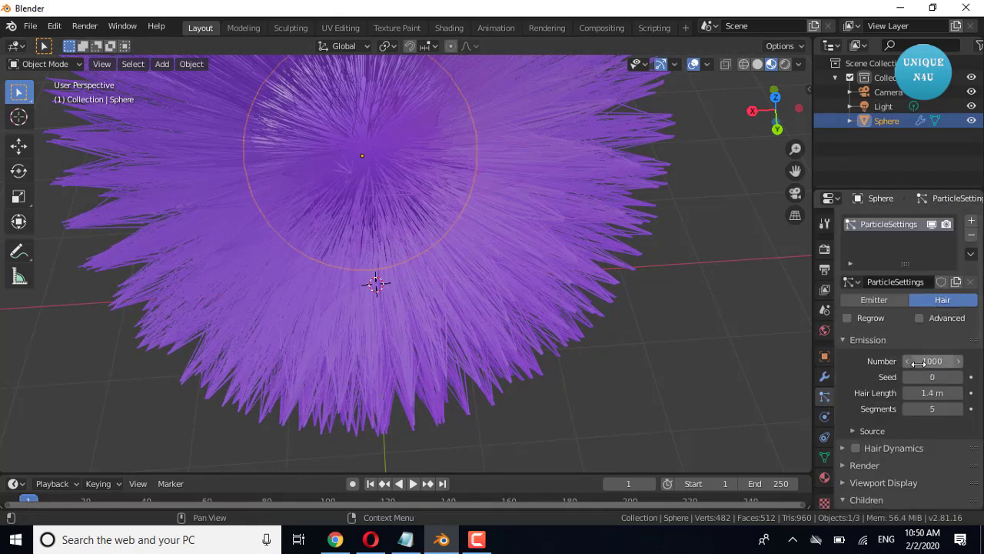
pyautogui.moveTo(918, 361); pyautogui.dragTo(961, 361)
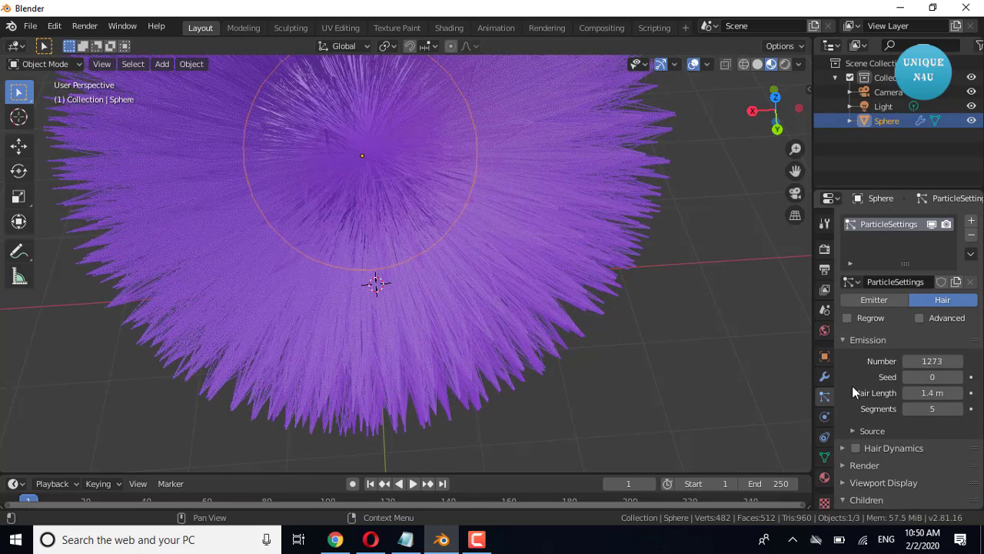
pyautogui.moveTo(932, 377); pyautogui.dragTo(969, 376)
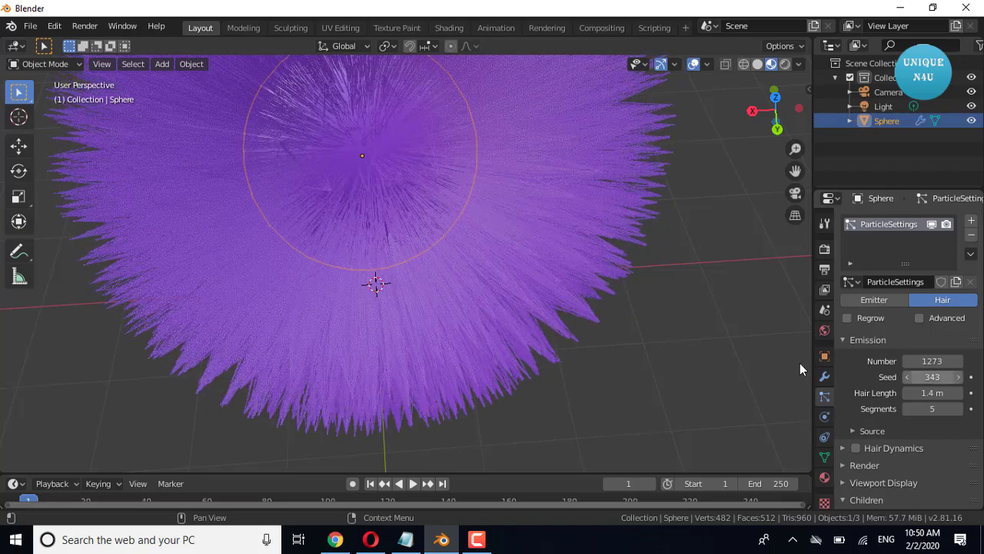
# Step: Pan across the purple fur and scroll the particle panel down to Children
pyautogui.scroll(-4, 607, 340)
pyautogui.scroll(-1, 607, 340)
pyautogui.scroll(2, 370, 186)
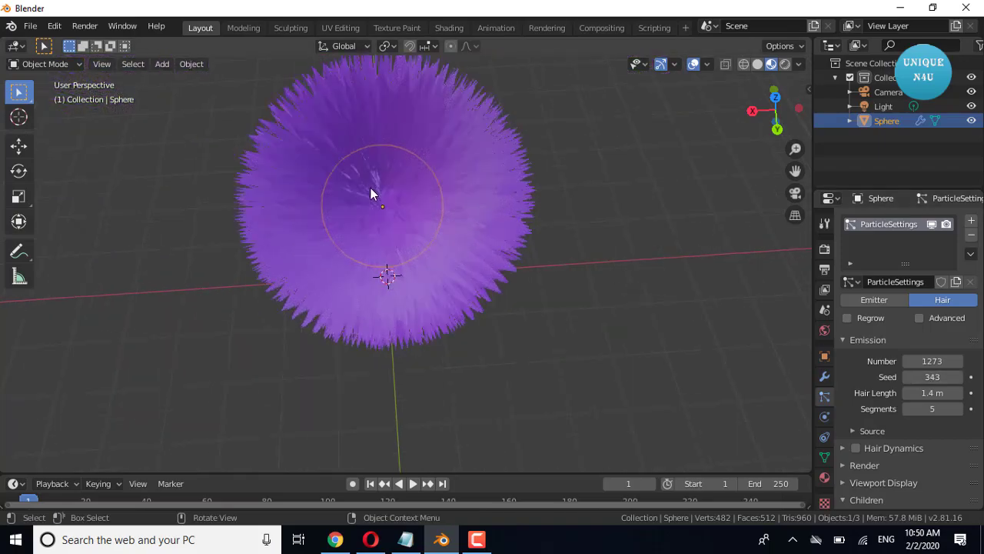
pyautogui.scroll(6, 369, 187)
pyautogui.scroll(-2, 371, 188)
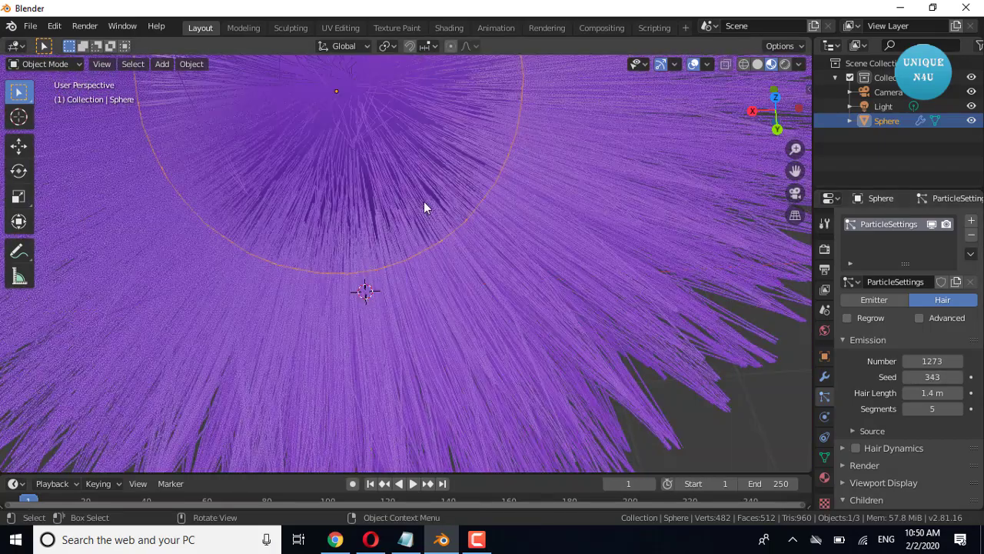
pyautogui.moveTo(798, 172); pyautogui.dragTo(426, 309)
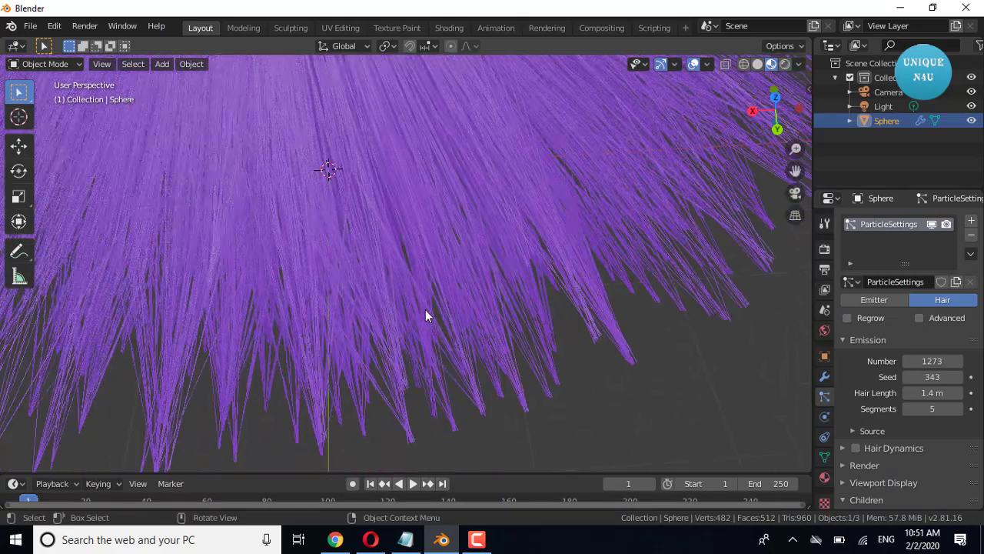
pyautogui.scroll(1, 425, 309)
pyautogui.scroll(-2, 429, 317)
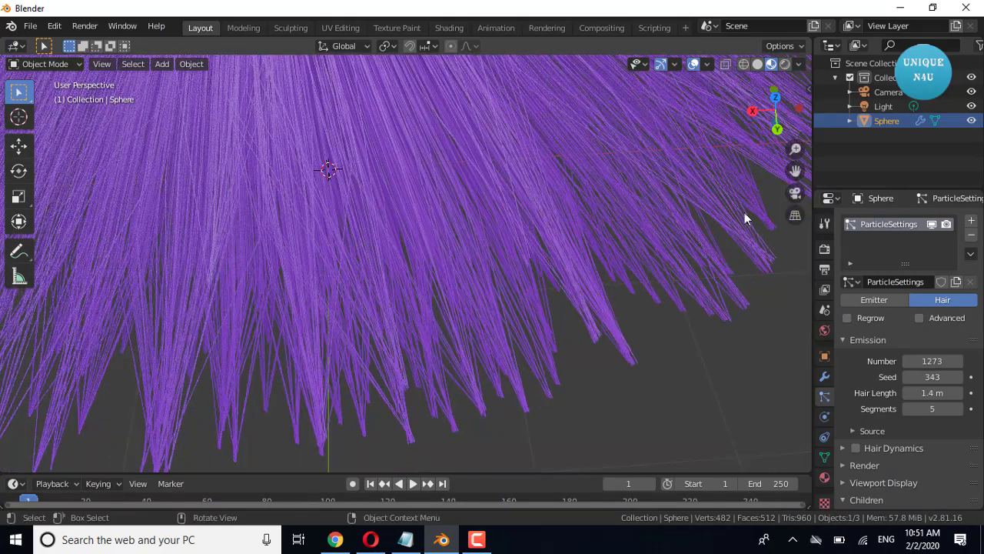
pyautogui.moveTo(795, 169); pyautogui.dragTo(520, 216)
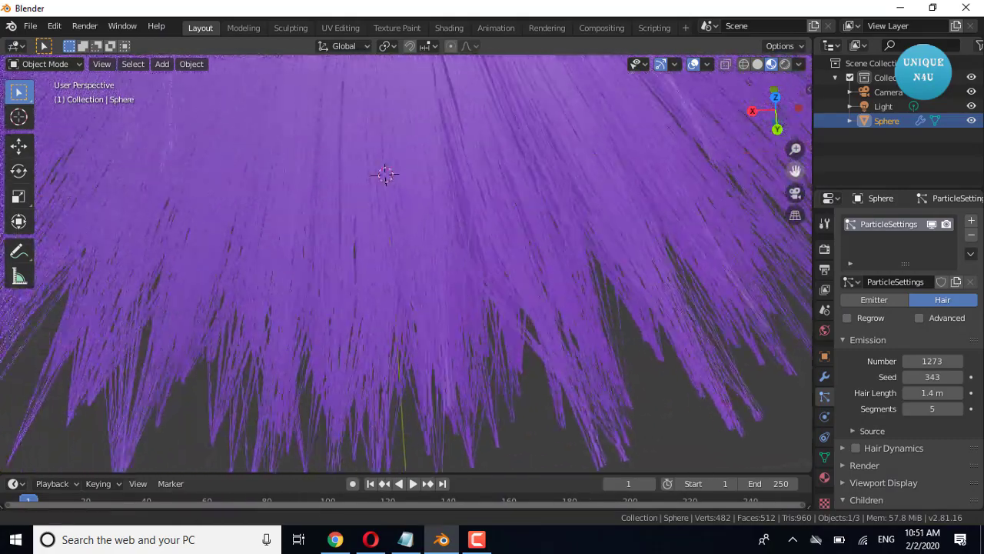
pyautogui.scroll(2, 521, 217)
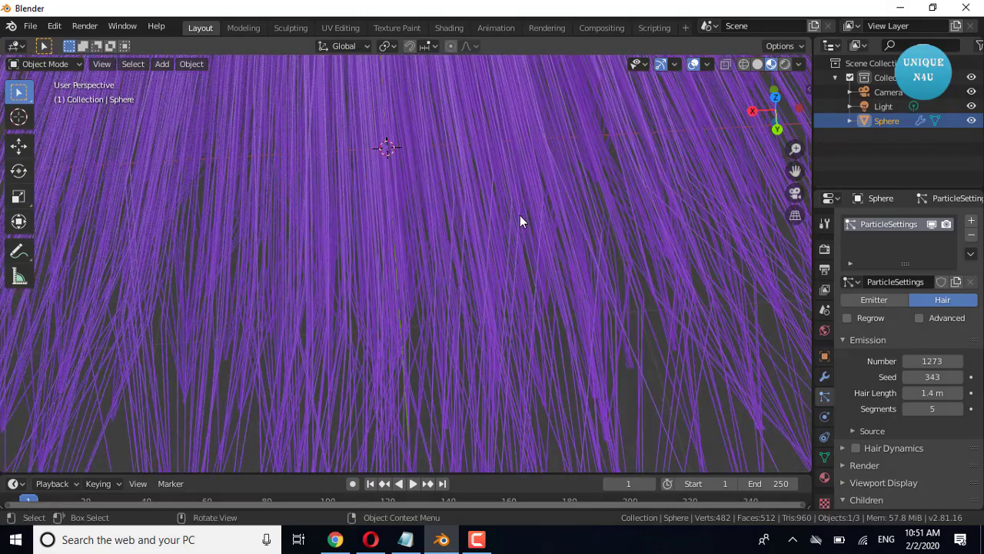
pyautogui.scroll(-2, 520, 222)
pyautogui.scroll(-3, 520, 221)
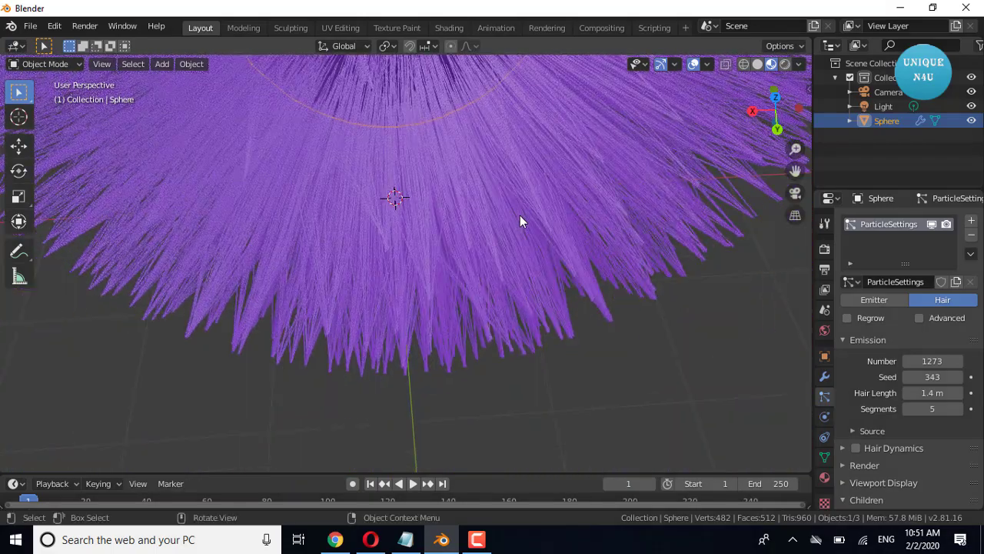
pyautogui.scroll(4, 520, 221)
pyautogui.scroll(-1, 520, 222)
pyautogui.scroll(-1, 520, 221)
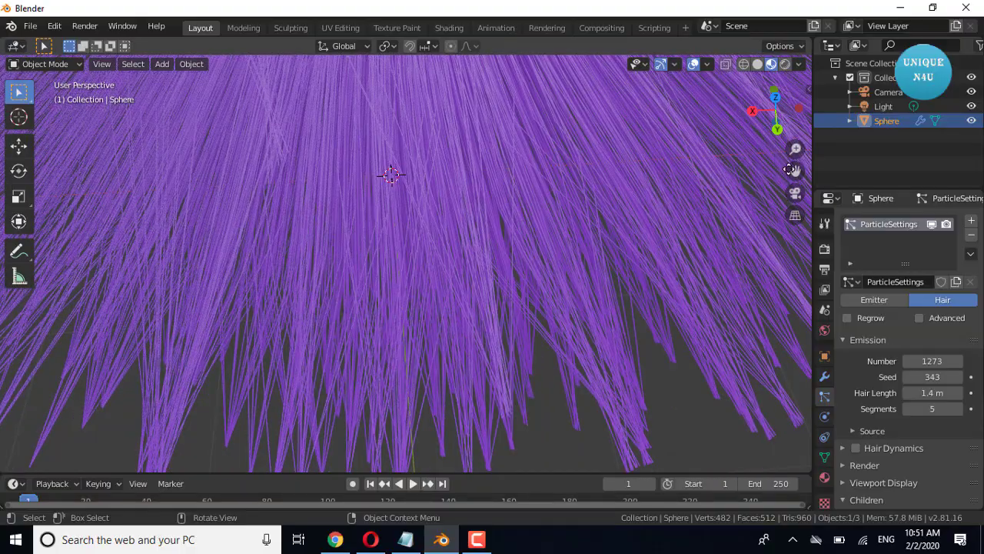
# Step: Orbit around the sphere to look down on the hair from several angles
pyautogui.moveTo(774, 123); pyautogui.dragTo(781, 112)
pyautogui.scroll(-1, 789, 278)
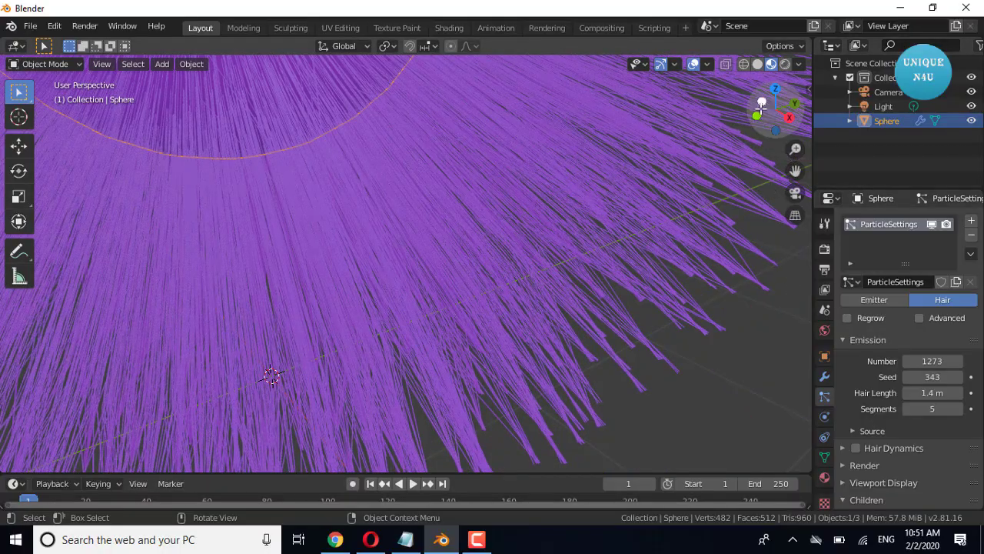
pyautogui.moveTo(761, 104); pyautogui.dragTo(777, 108)
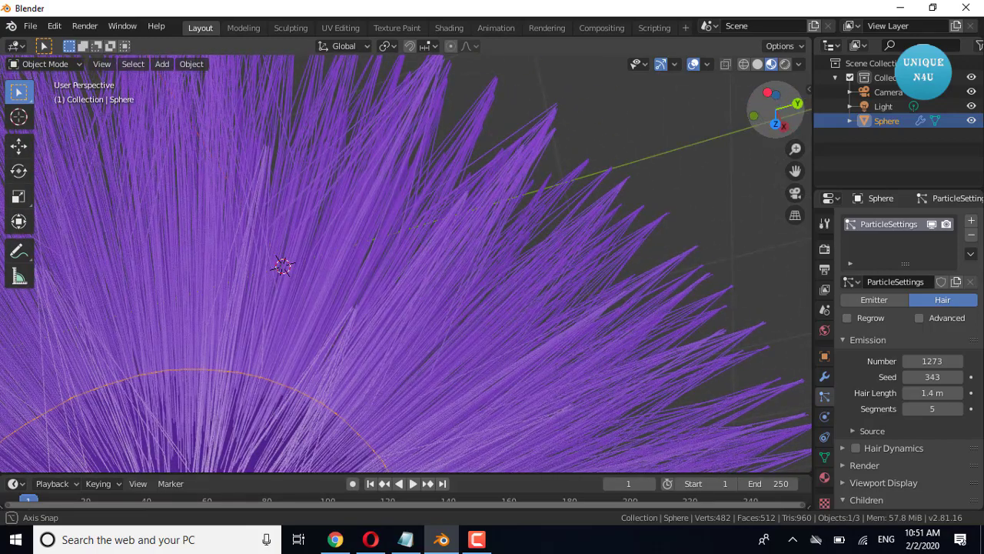
pyautogui.moveTo(776, 107); pyautogui.dragTo(761, 108)
# Step: Compare None, Simple and Interpolated children, settling on Simple children for the hair
pyautogui.scroll(-5, 915, 384)
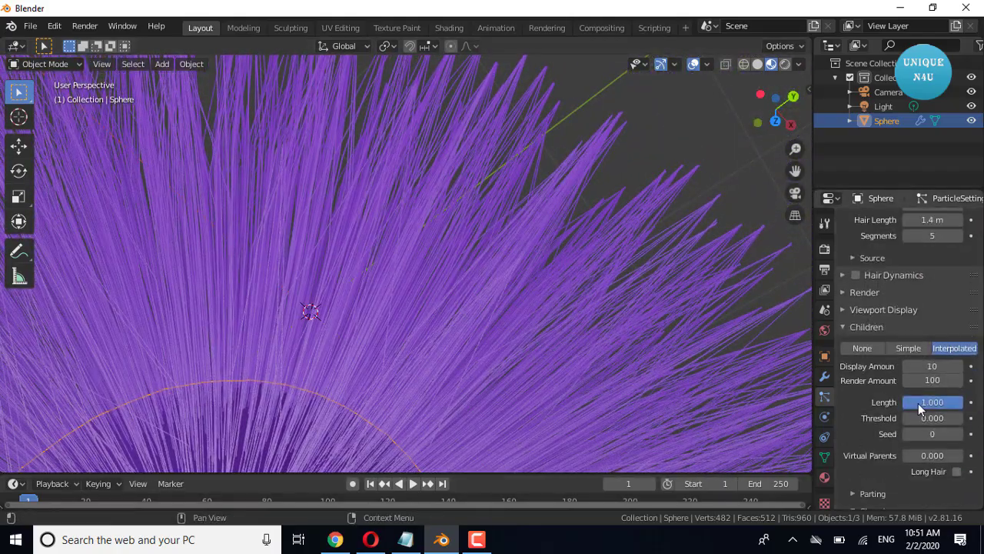
pyautogui.click(907, 351)
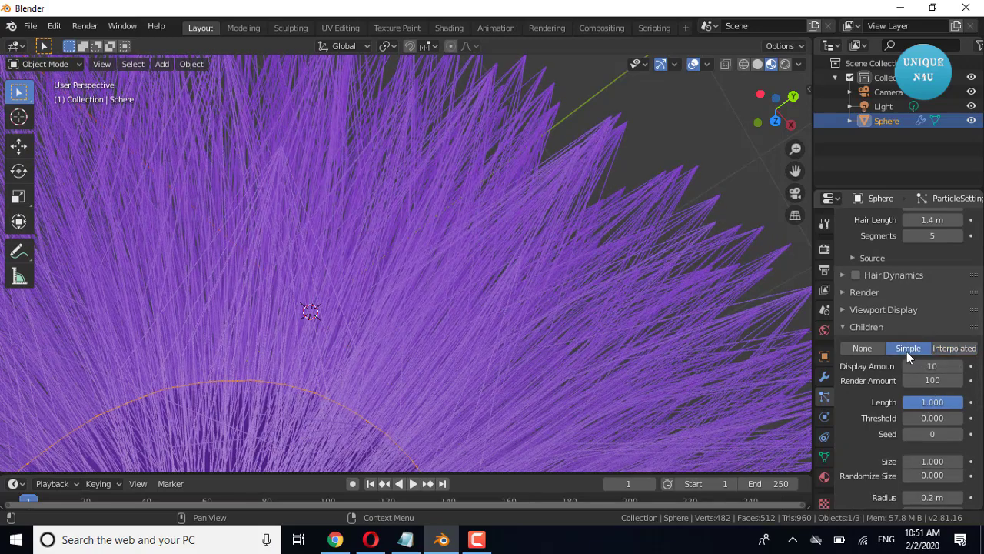
pyautogui.click(947, 350)
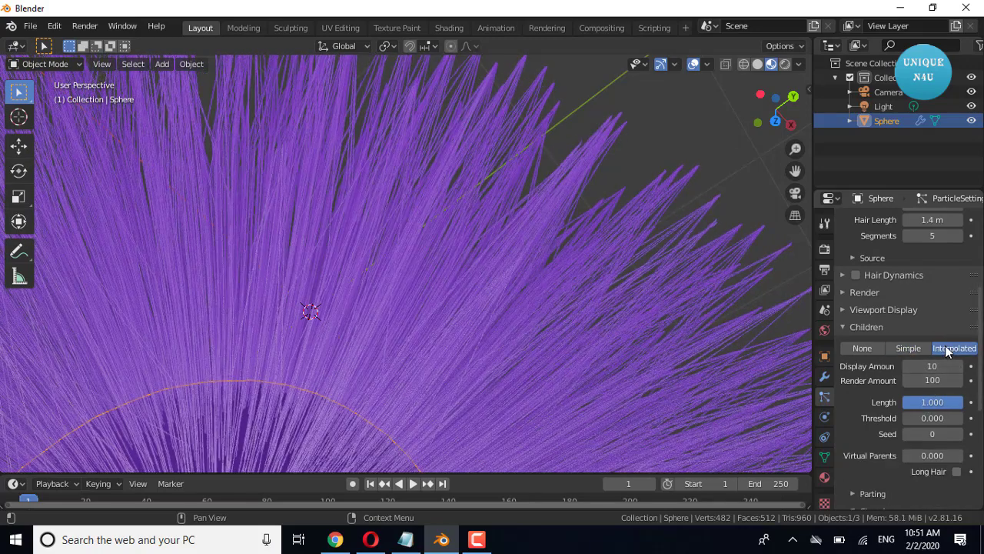
pyautogui.click(920, 350)
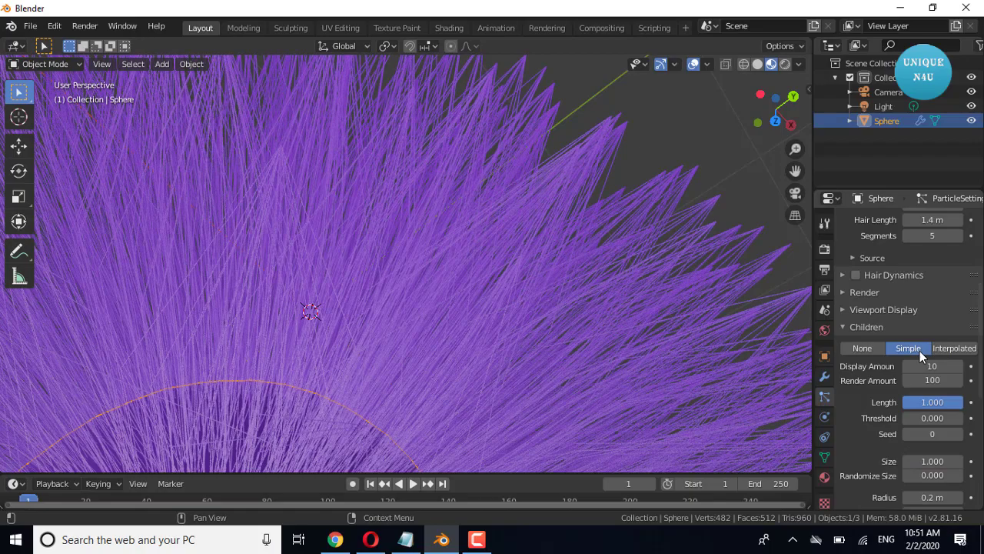
pyautogui.click(864, 351)
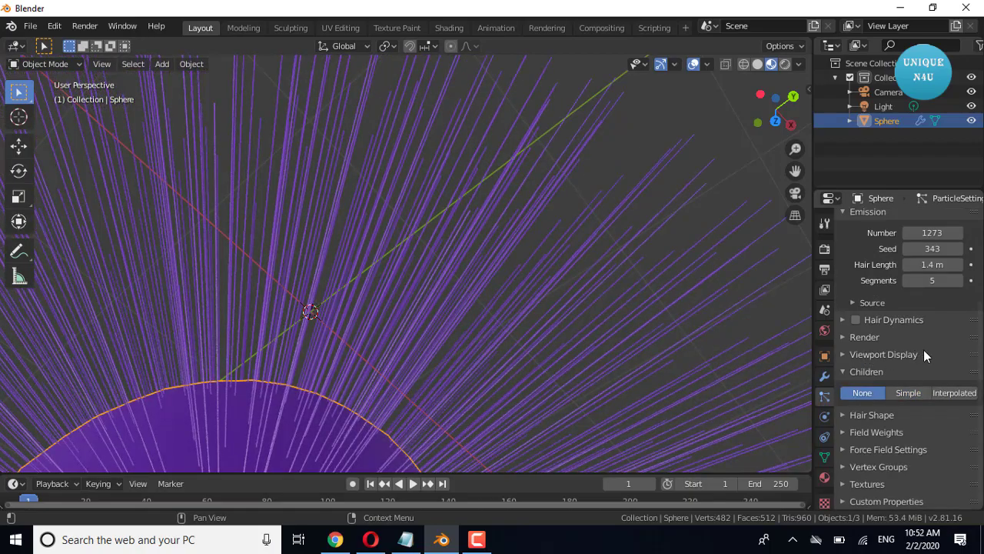
pyautogui.click(918, 392)
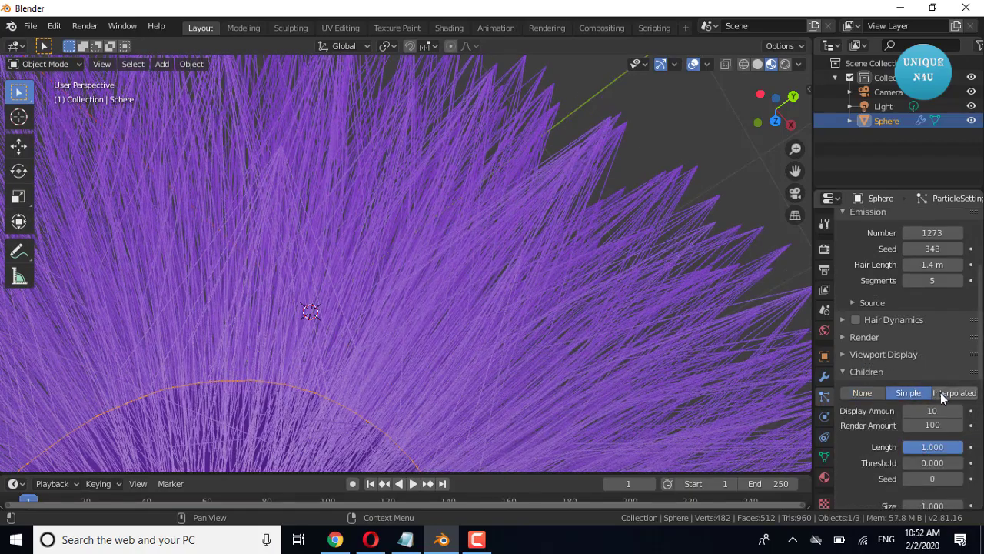
pyautogui.click(945, 394)
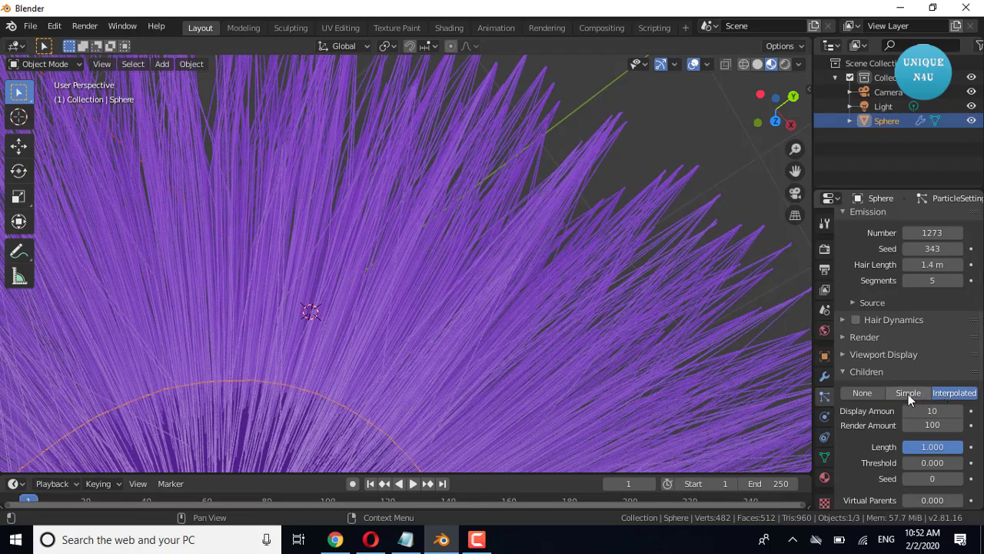
pyautogui.click(908, 393)
pyautogui.click(948, 395)
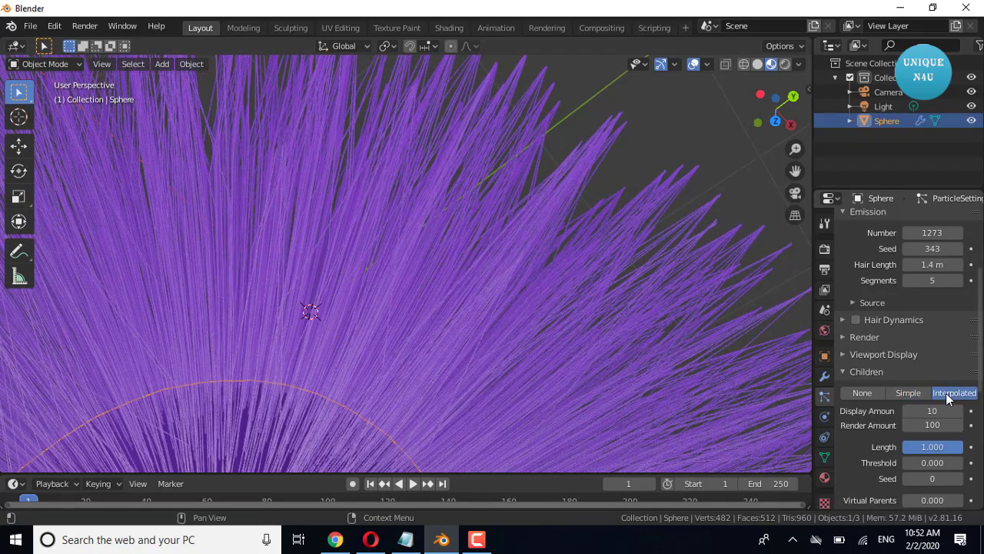
pyautogui.click(926, 394)
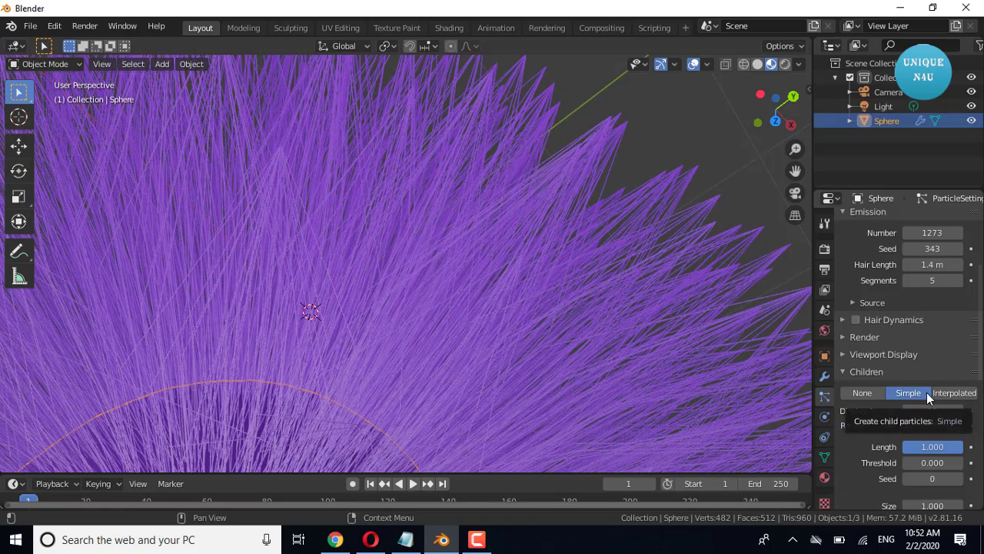
pyautogui.moveTo(788, 111); pyautogui.dragTo(773, 123)
# Step: Turn off the viewport overlays so the grid no longer shows around the purple fur ball
pyautogui.scroll(-2, 670, 189)
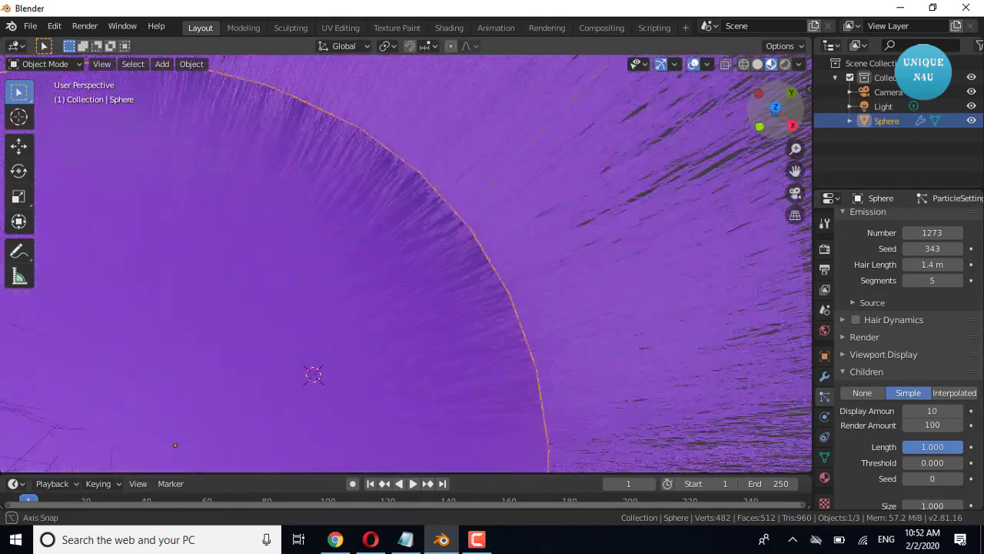
pyautogui.scroll(-3, 669, 188)
pyautogui.scroll(-2, 669, 189)
pyautogui.scroll(-3, 670, 189)
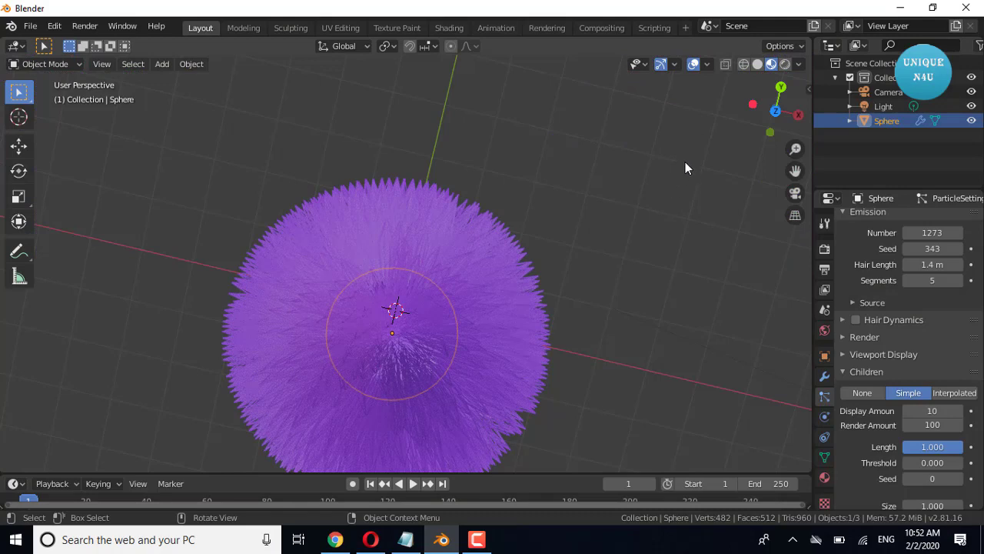
pyautogui.moveTo(777, 110)
pyautogui.mouseDown()
pyautogui.moveTo(768, 127)
pyautogui.moveTo(761, 116)
pyautogui.mouseUp()
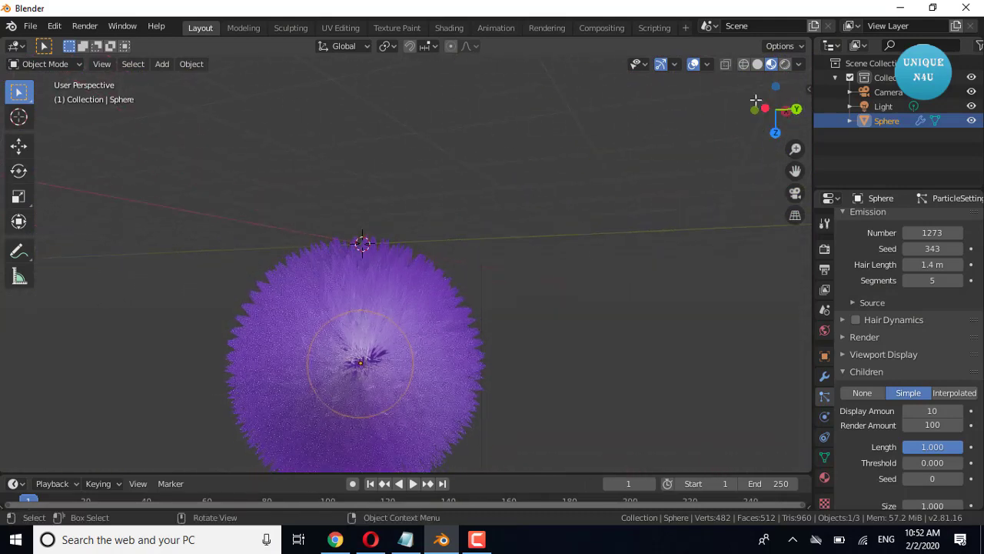
pyautogui.click(694, 66)
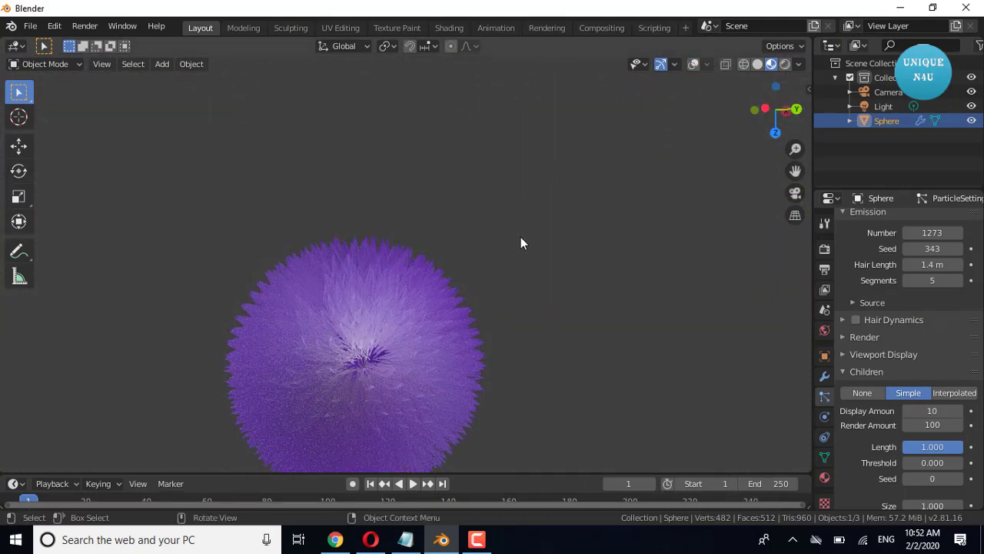
# Step: Pan and zoom so the whole fur ball sits centred in the view
pyautogui.scroll(-1, 529, 260)
pyautogui.scroll(1, 480, 374)
pyautogui.scroll(3, 479, 373)
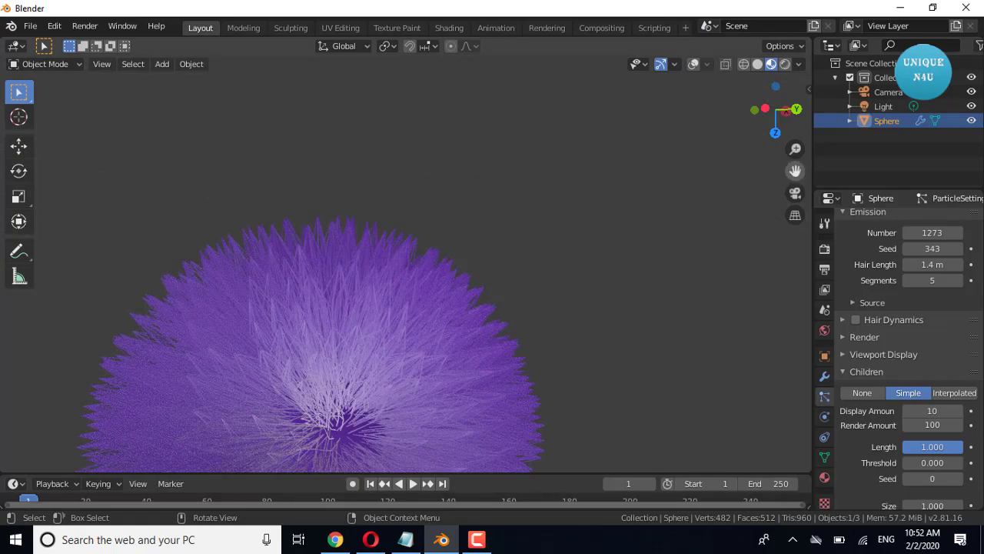
pyautogui.moveTo(795, 170); pyautogui.dragTo(569, 330)
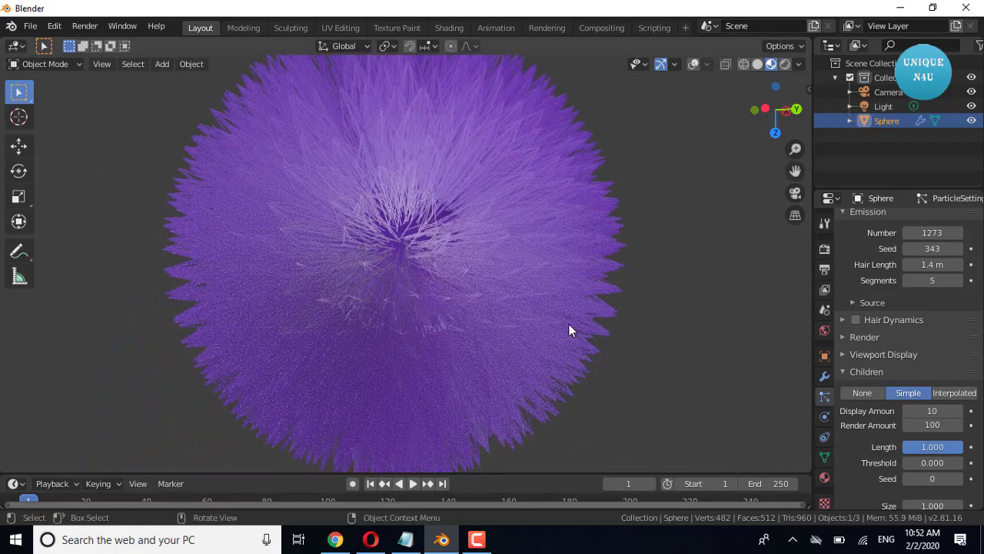
pyautogui.scroll(-1, 569, 325)
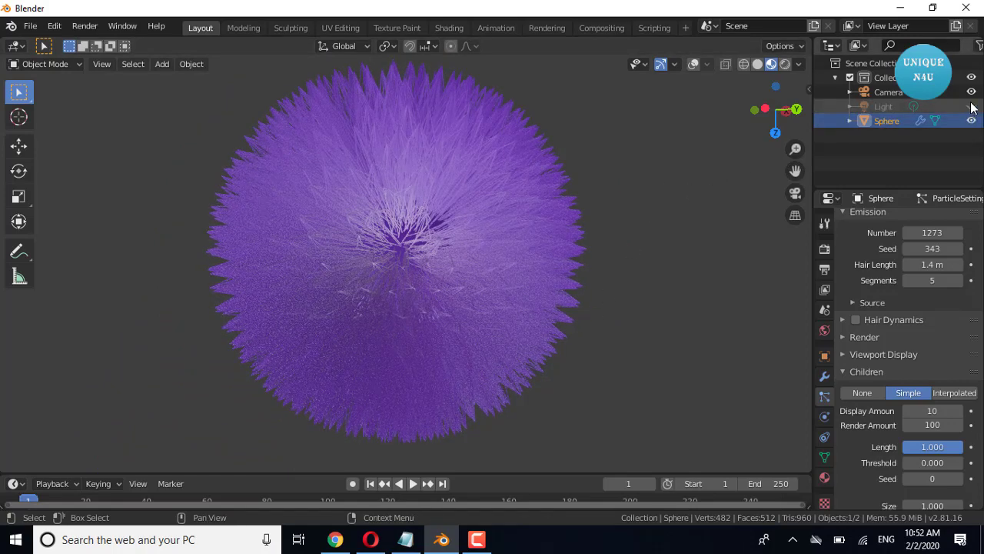
pyautogui.click(785, 64)
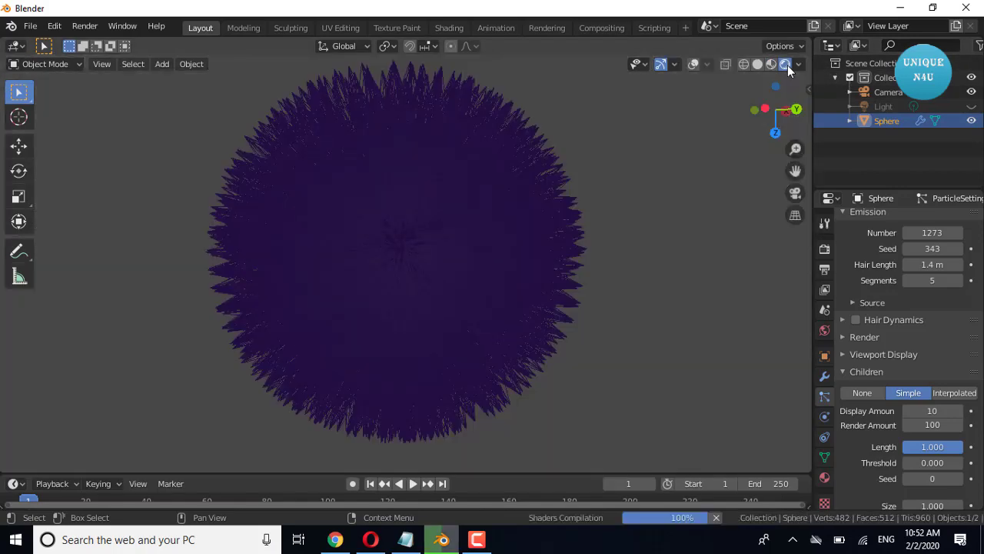
pyautogui.click(970, 107)
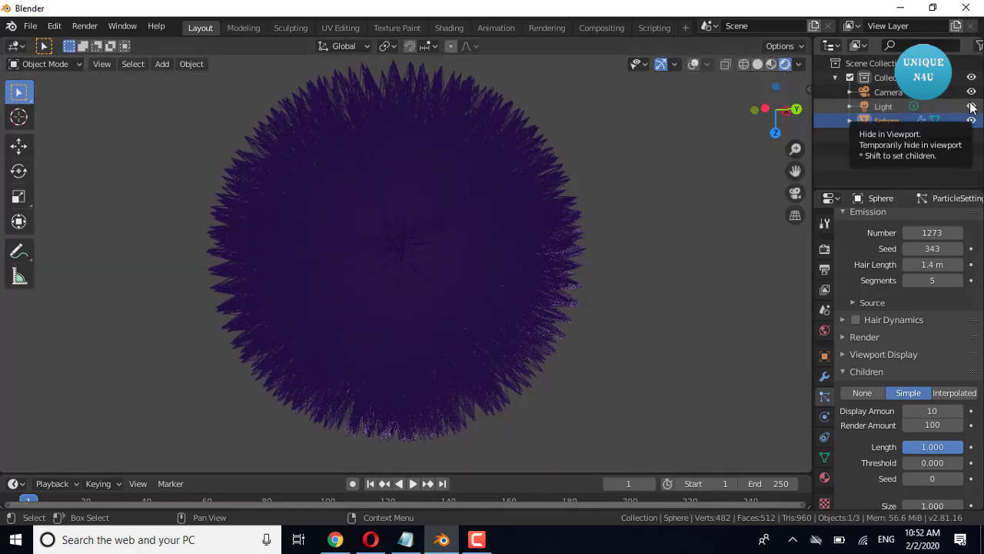
pyautogui.click(970, 107)
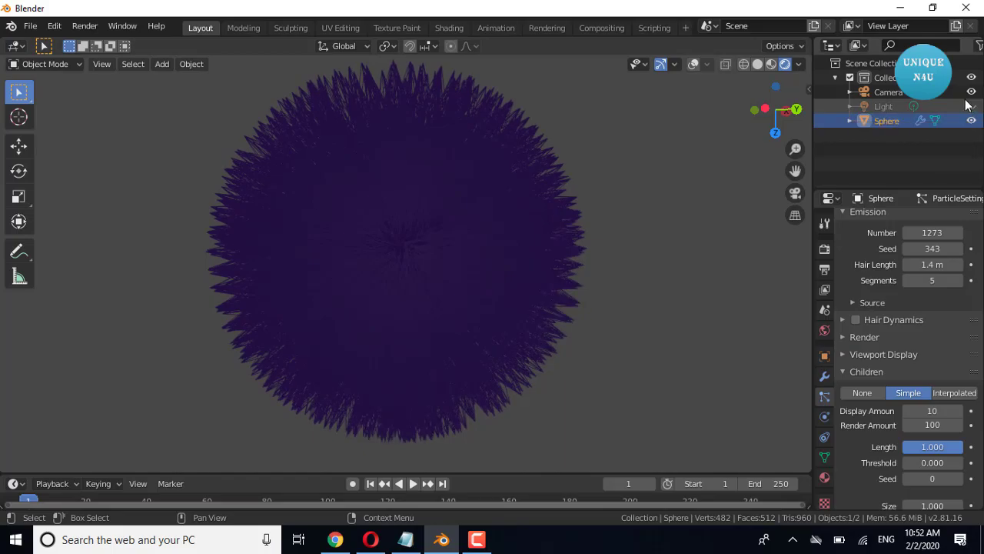
pyautogui.click(771, 65)
pyautogui.scroll(3, 536, 188)
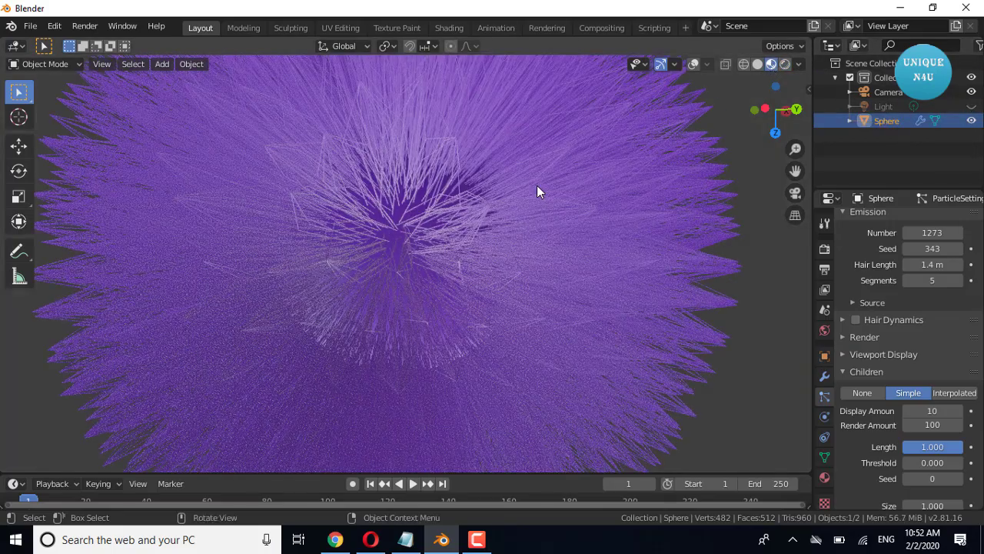
pyautogui.scroll(3, 536, 188)
pyautogui.scroll(-2, 537, 187)
pyautogui.scroll(-2, 537, 187)
pyautogui.scroll(-1, 536, 187)
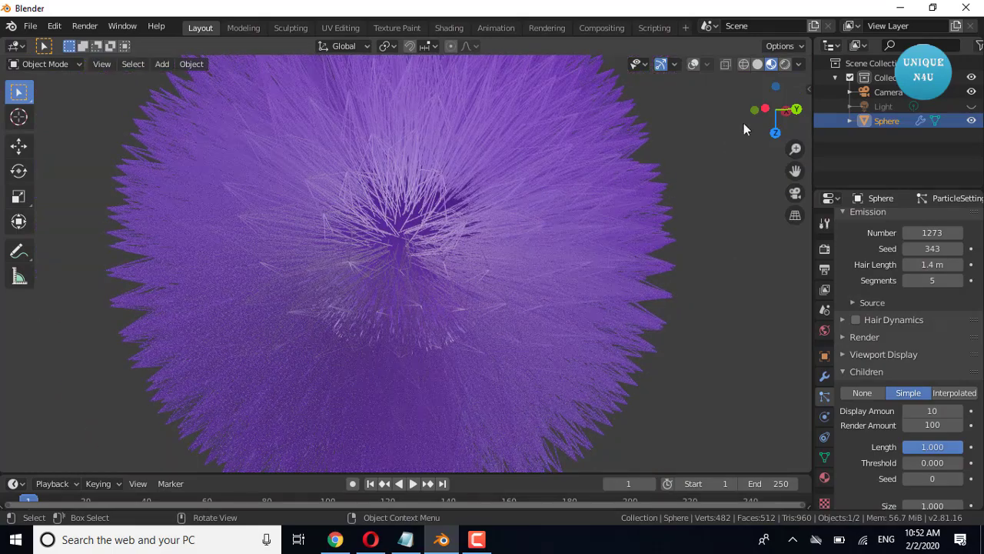
pyautogui.moveTo(758, 117); pyautogui.dragTo(773, 124)
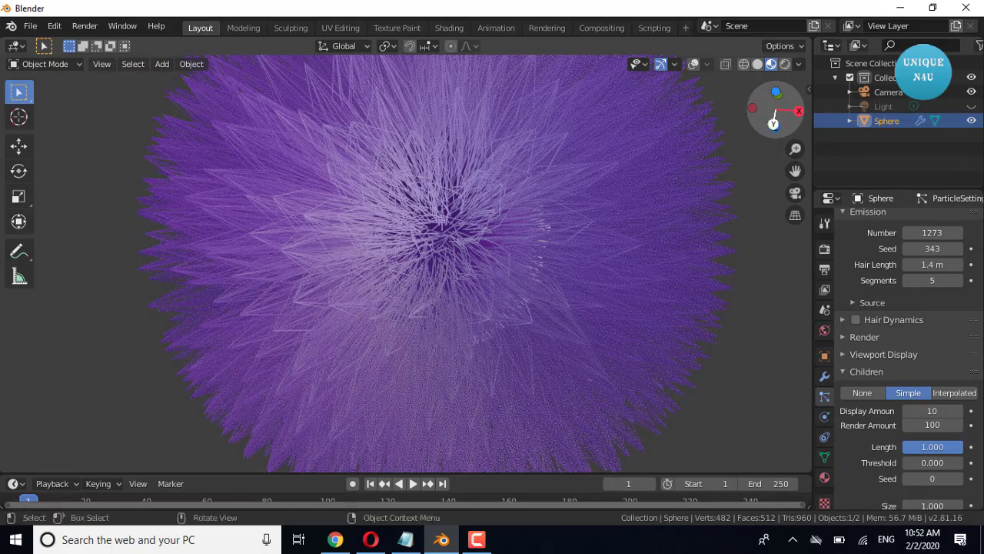
pyautogui.scroll(-2, 719, 204)
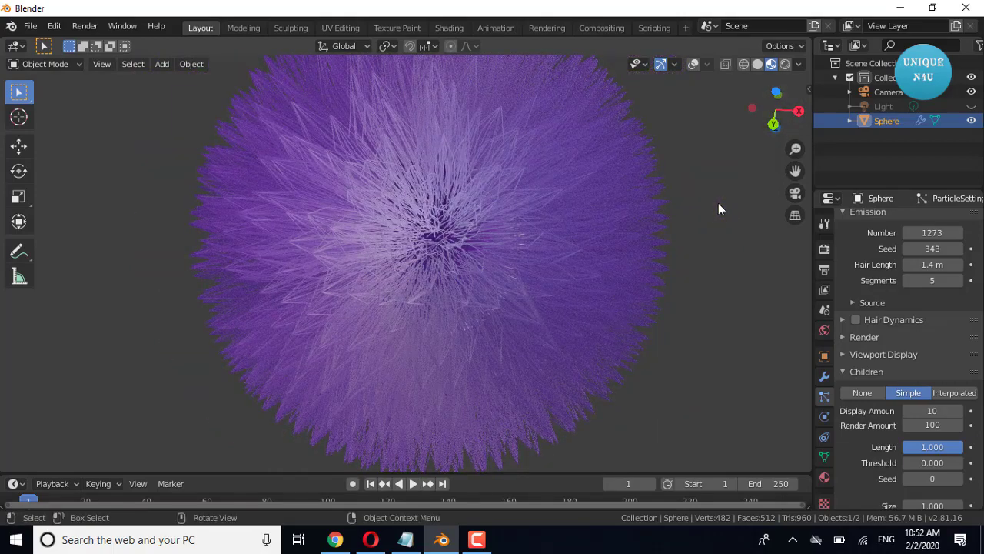
pyautogui.scroll(-1, 719, 208)
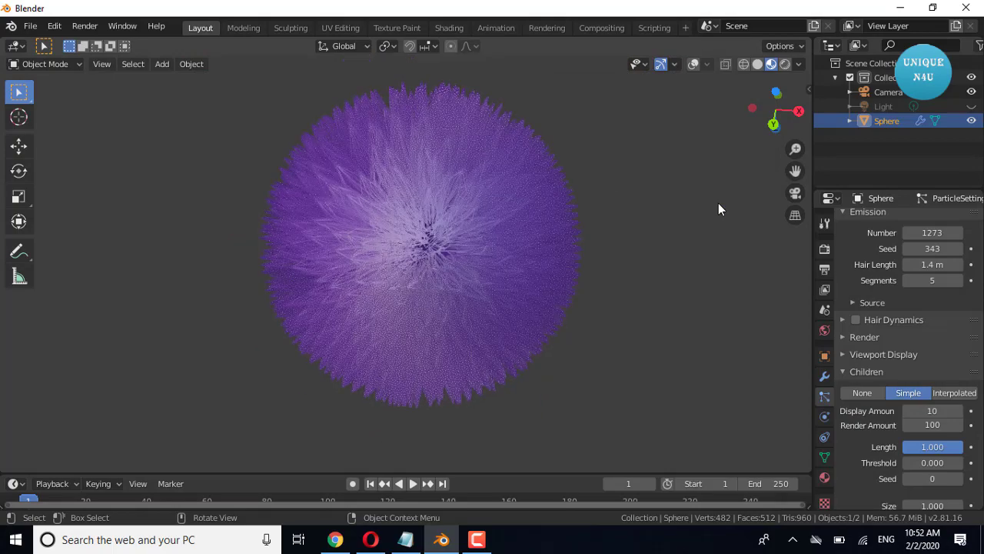
pyautogui.scroll(1, 719, 204)
pyautogui.scroll(-1, 719, 208)
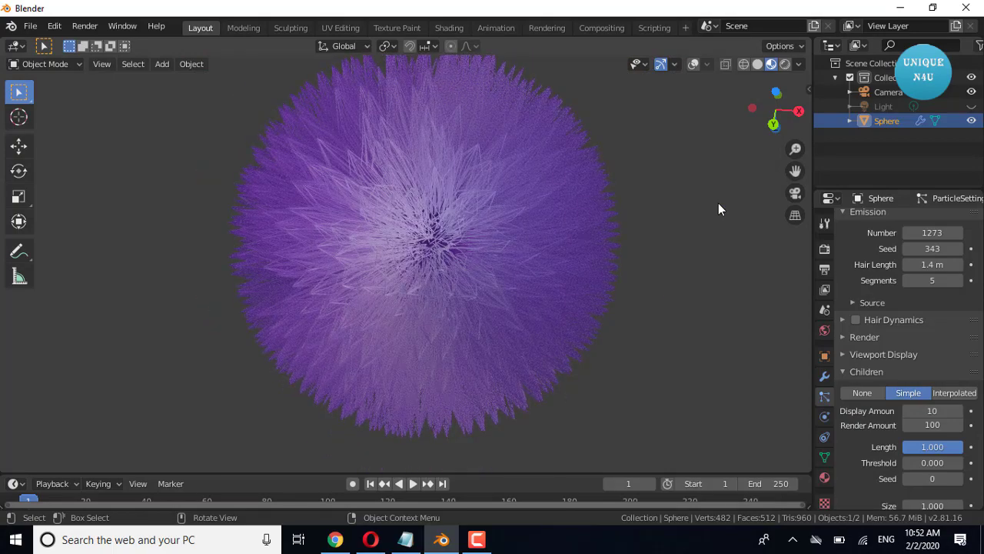
pyautogui.scroll(2, 718, 203)
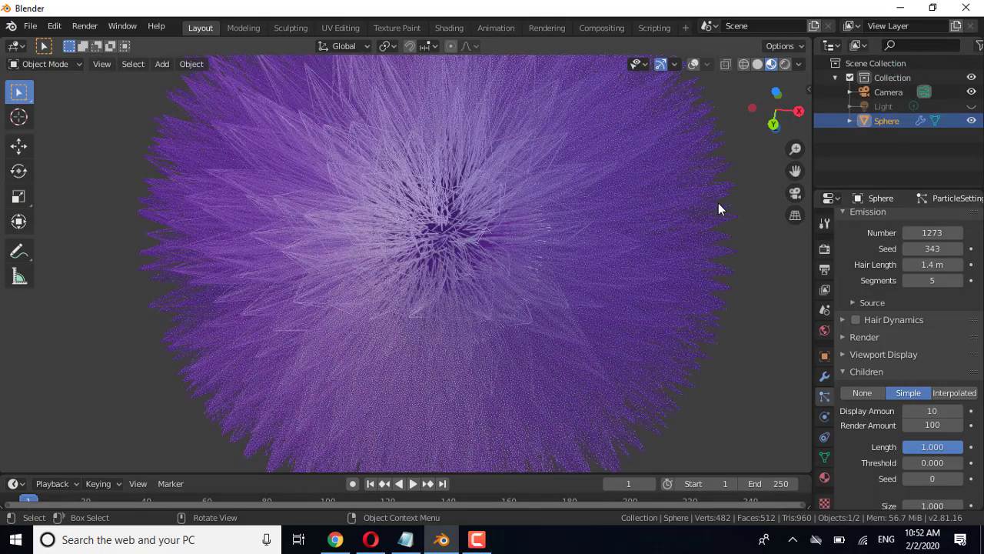